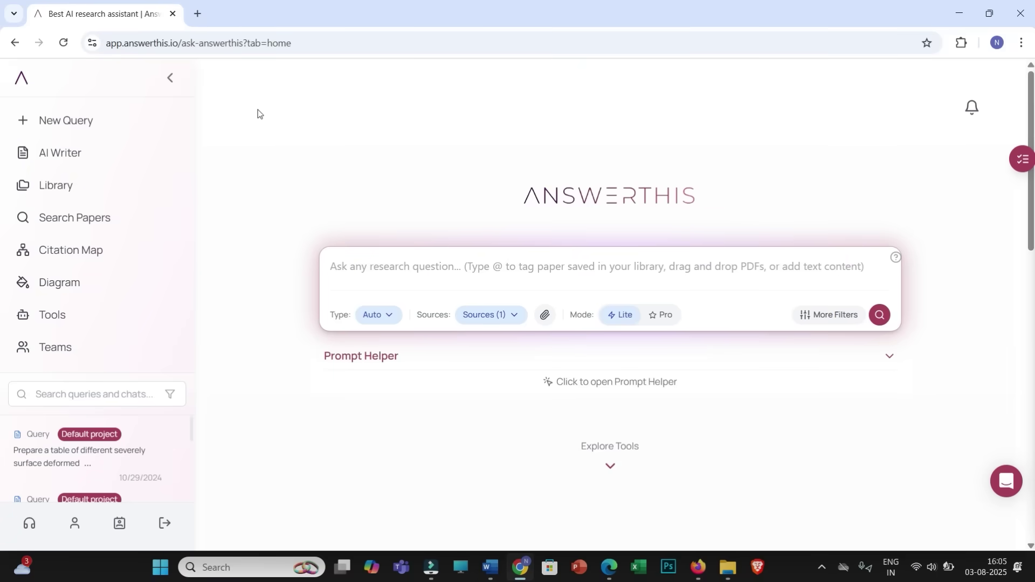
- Select the current page address in the browser's address bar
left_click(331, 43)
double_click(335, 43)
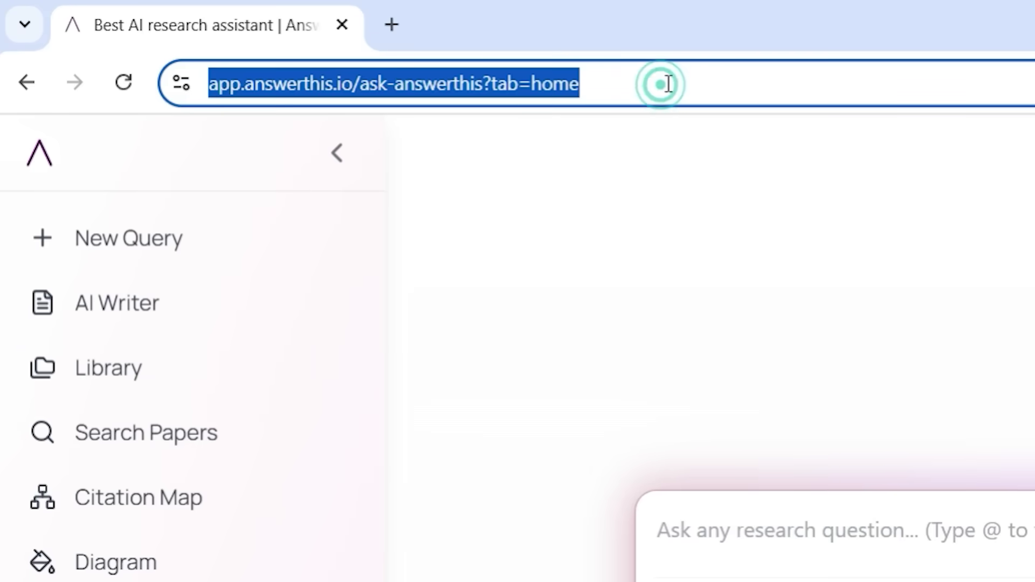
left_click_drag(674, 83, 190, 110)
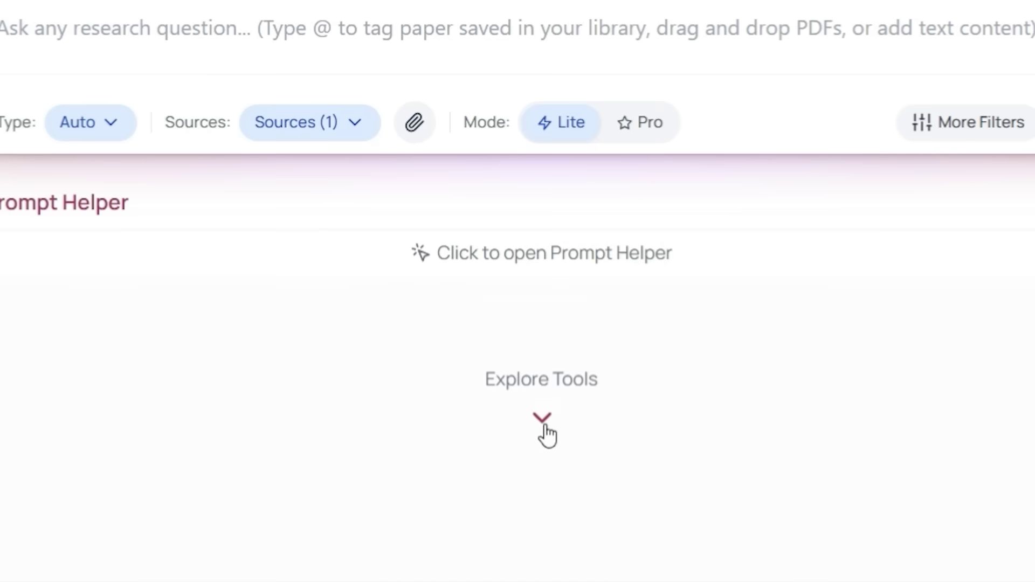
scroll(564, 441, "down", 10)
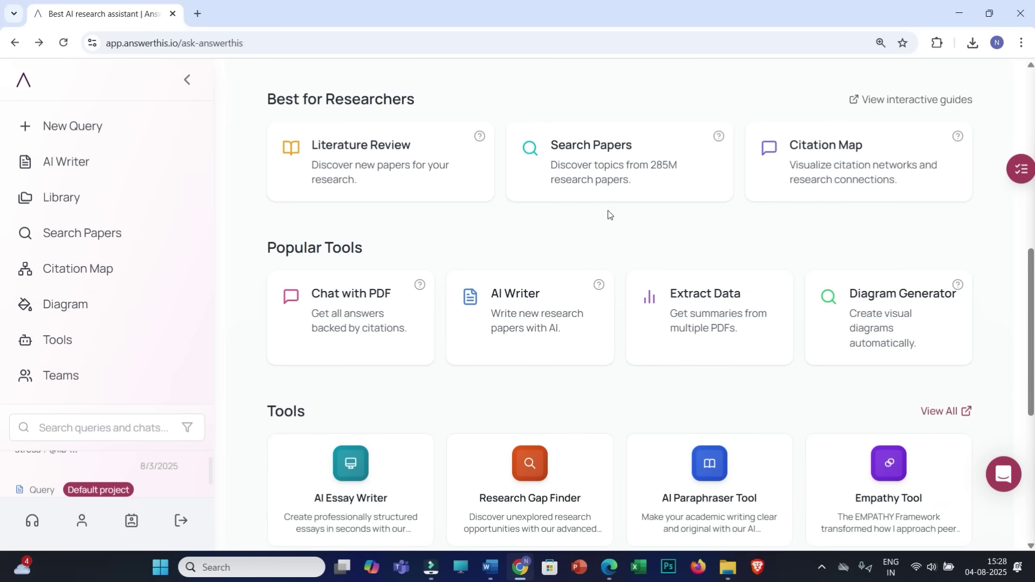
- Rerun the recent 'green tea helps reduce stress?' paper search and open the Green tea polyphenols paper
left_click(603, 166)
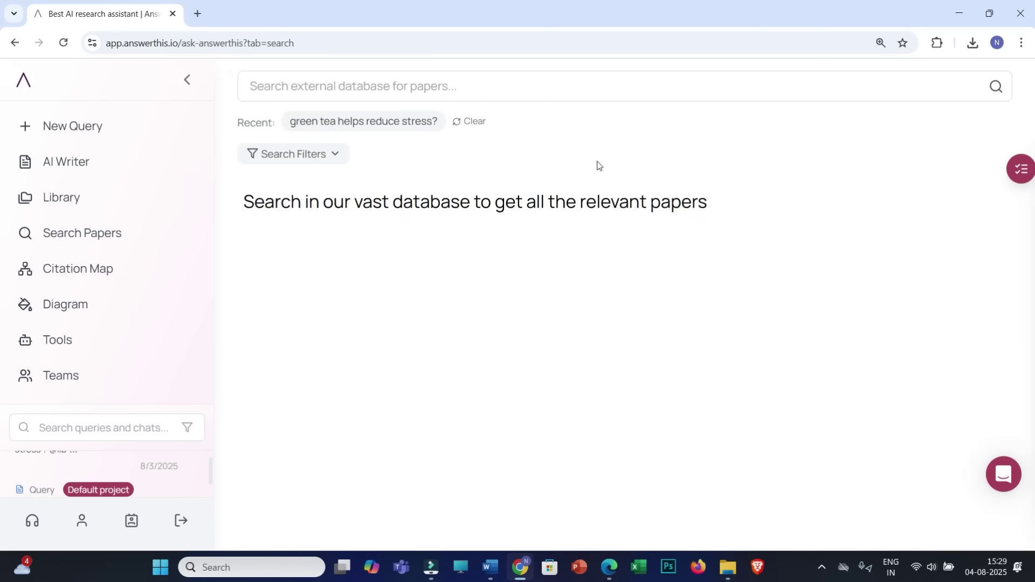
left_click(355, 123)
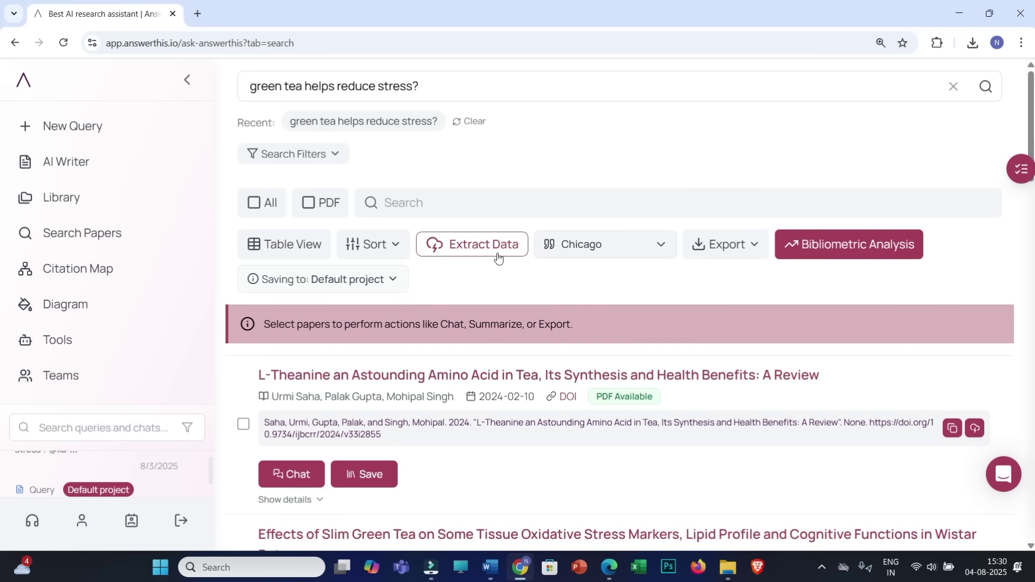
scroll(435, 319, "down", 8)
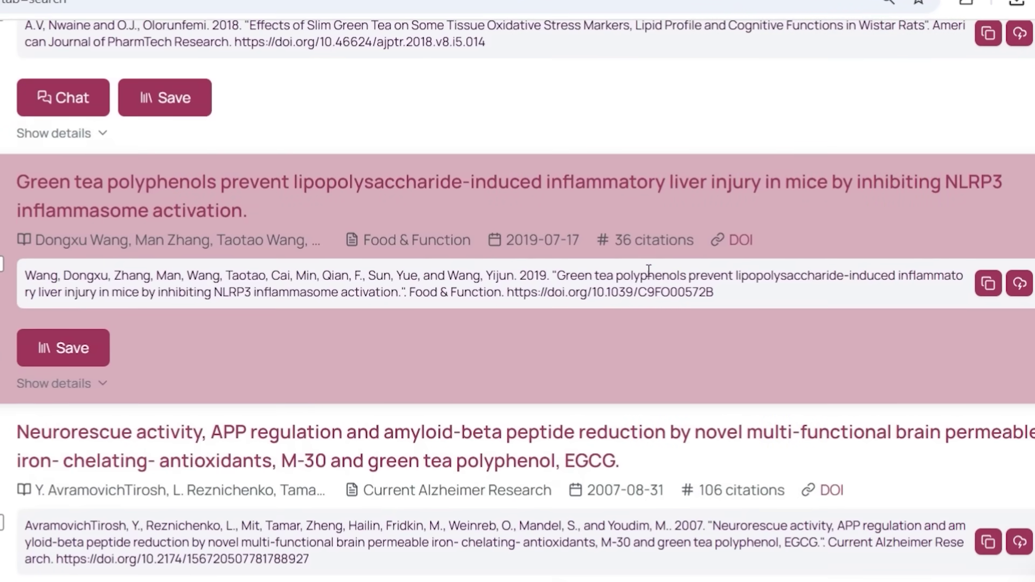
left_click_drag(695, 240, 620, 242)
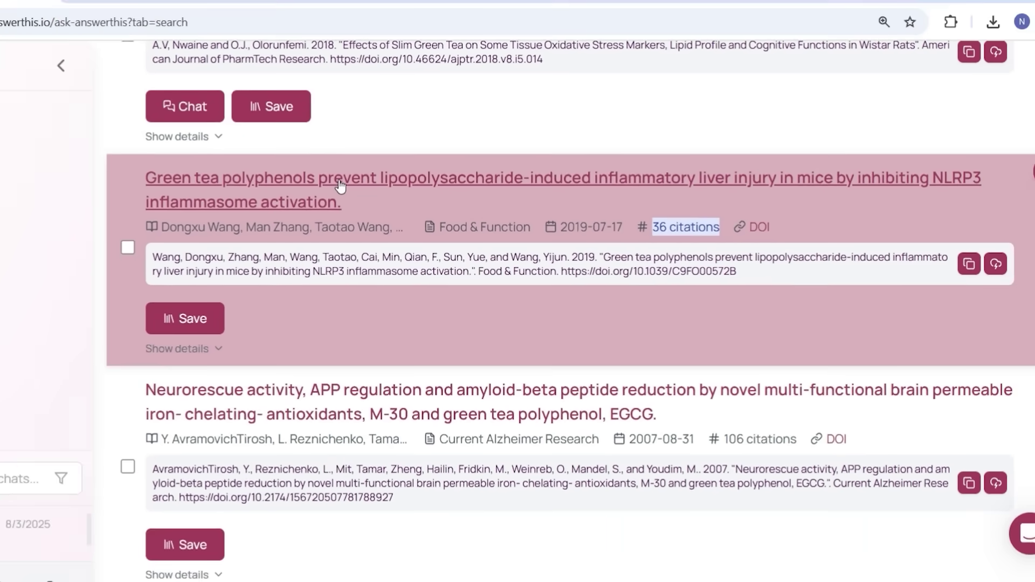
left_click(340, 186)
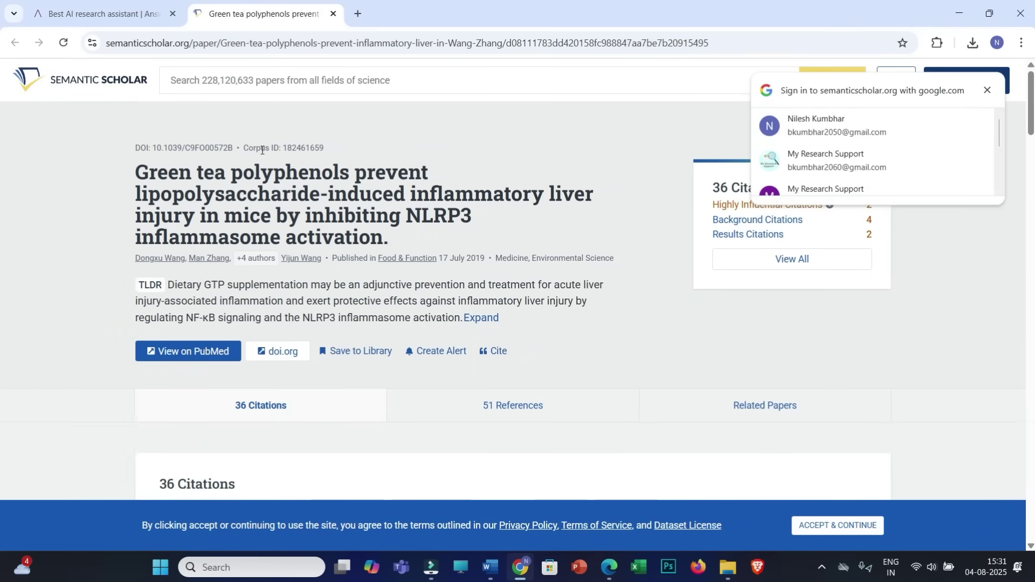
- Return to the AnswerThis tab after reviewing the Semantic Scholar paper page
left_click(133, 16)
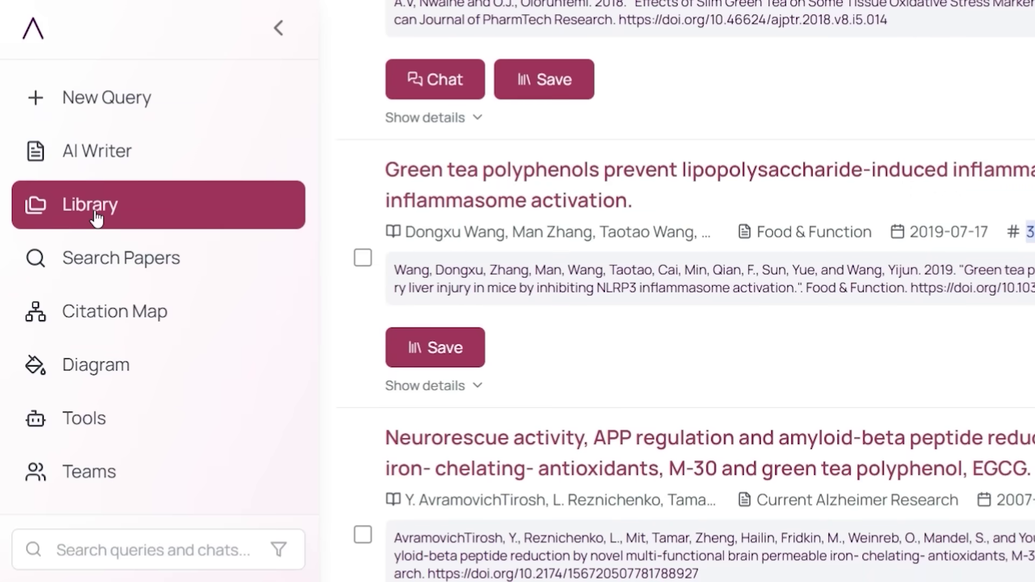
left_click(92, 216)
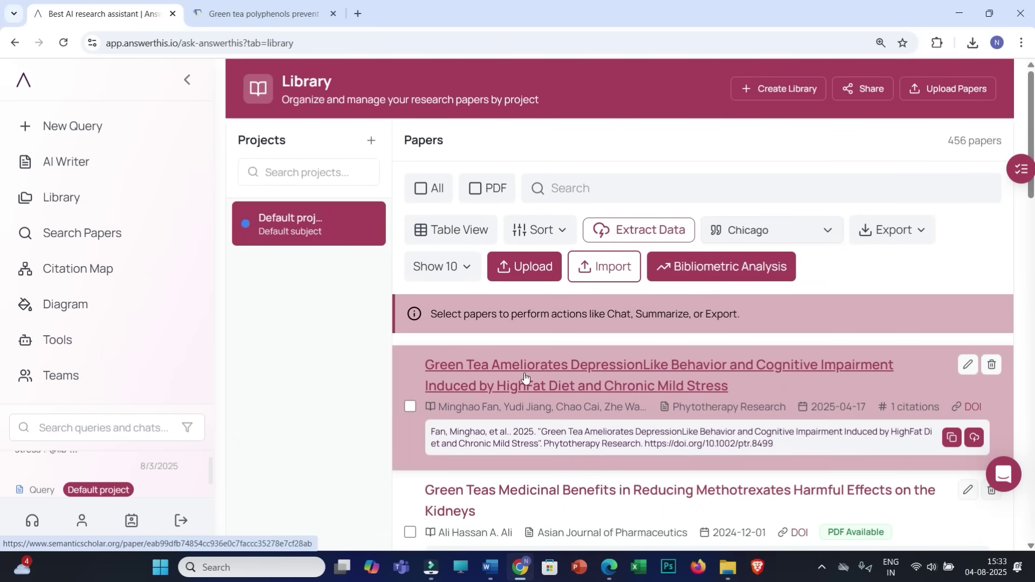
left_click(531, 270)
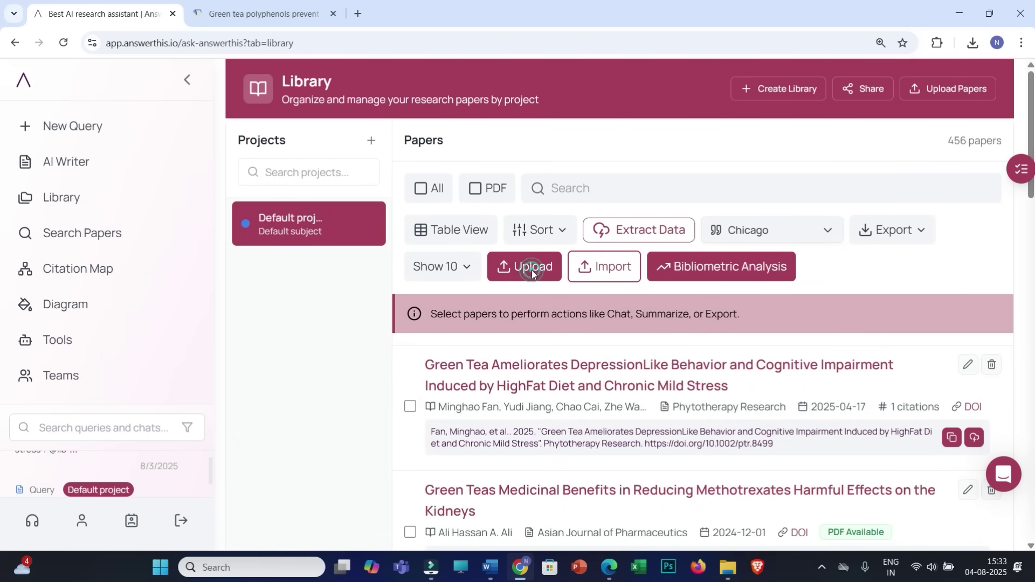
left_click(237, 149)
left_click(171, 147, "ctrl")
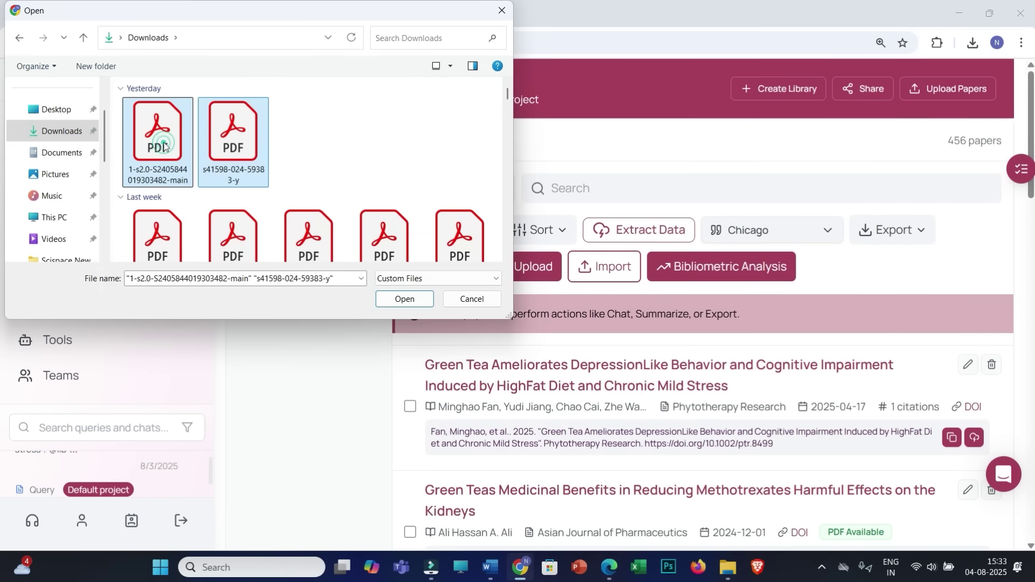
left_click(419, 302)
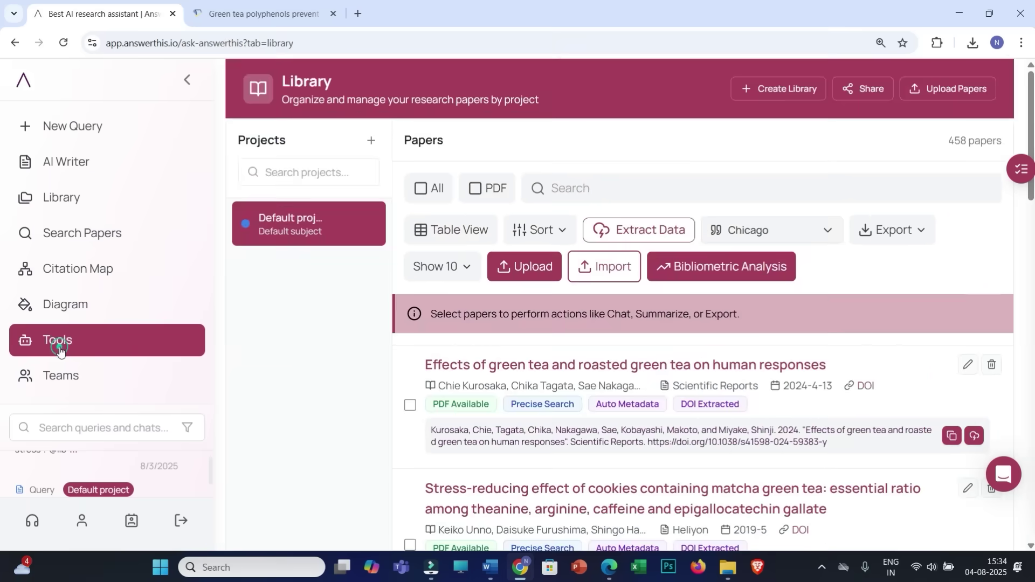
- Submit 'Effect of green tea on human stress' to the Research Gap Finder tool
left_click(100, 372)
scroll(399, 374, "down", 3)
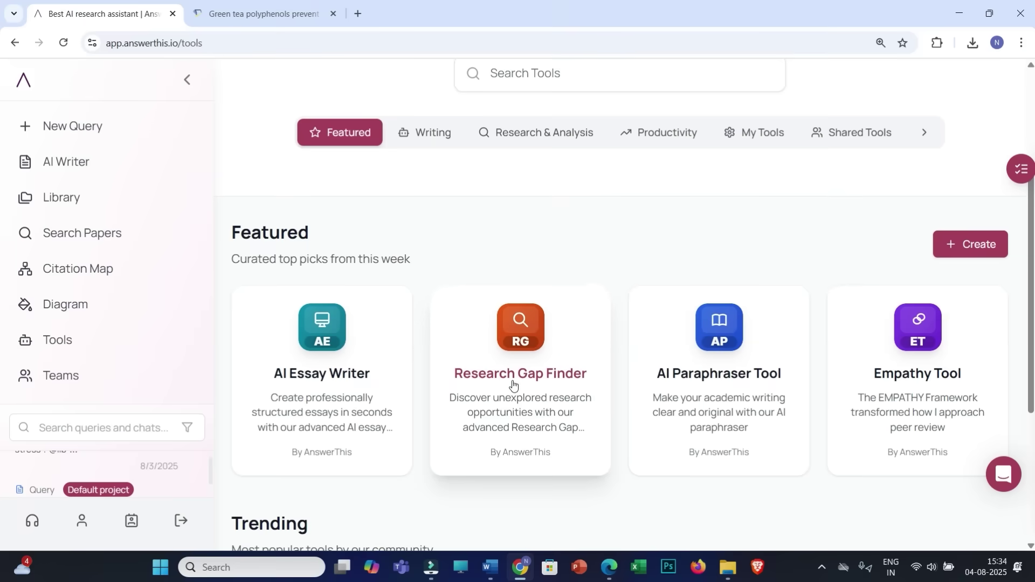
left_click(514, 385)
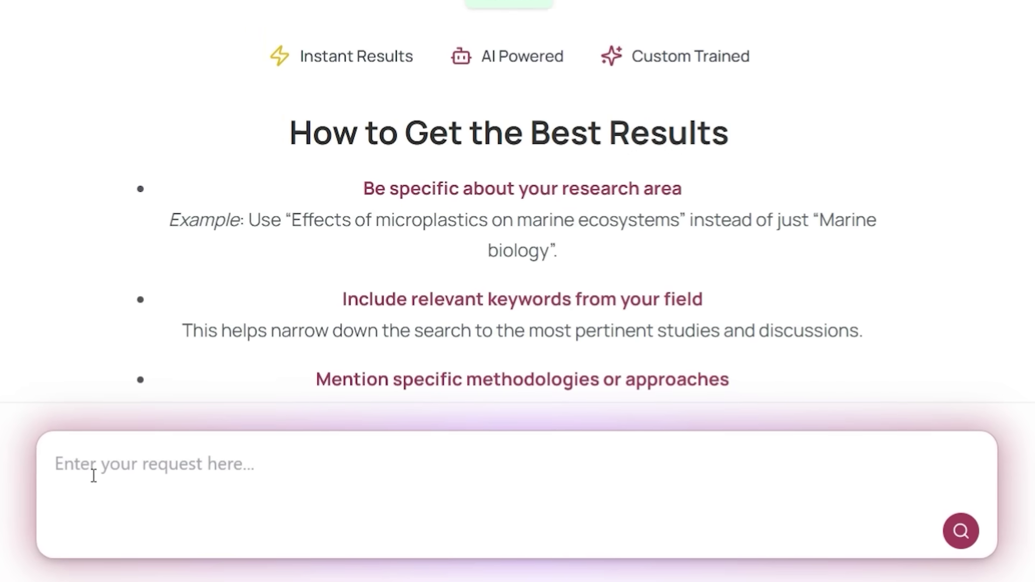
left_click(110, 468)
type("Effect of green tea on human stress")
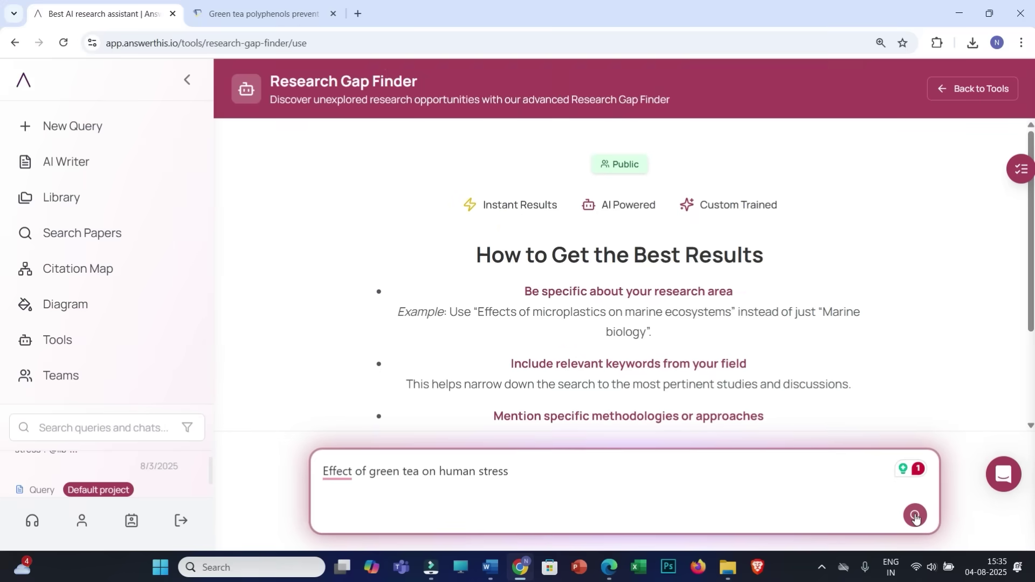
left_click(915, 516)
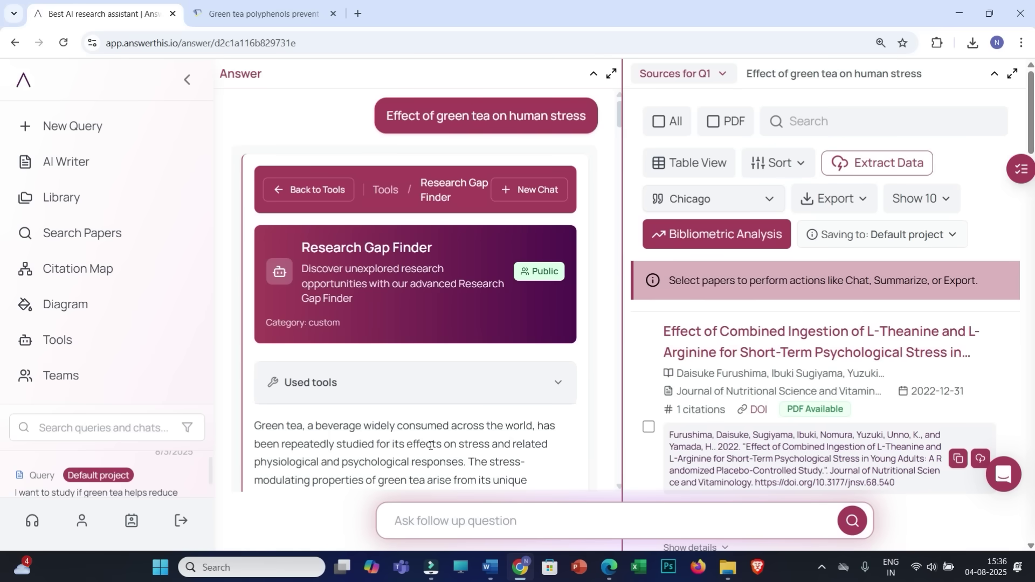
- Highlight the Mechanistic Insights and Limitations heading and its HPA-axis and more-research-needed passages
scroll(462, 353, "down", 5)
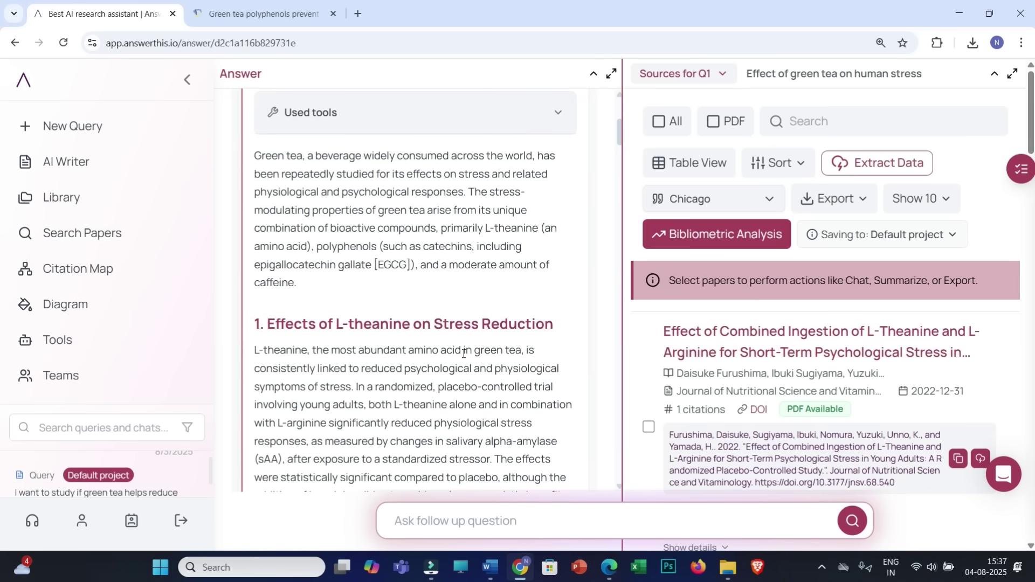
scroll(467, 352, "down", 20)
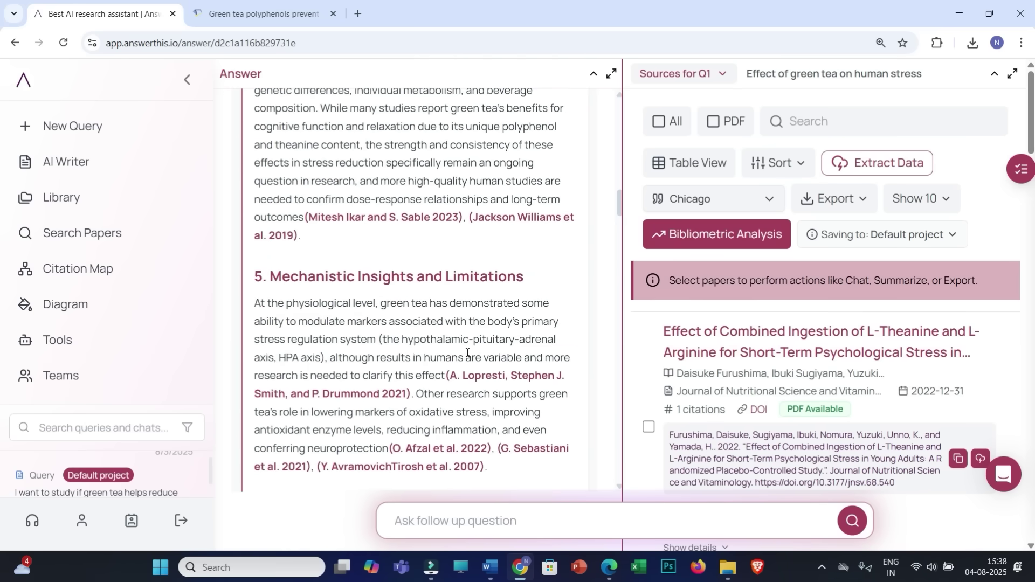
left_click_drag(270, 186, 481, 192)
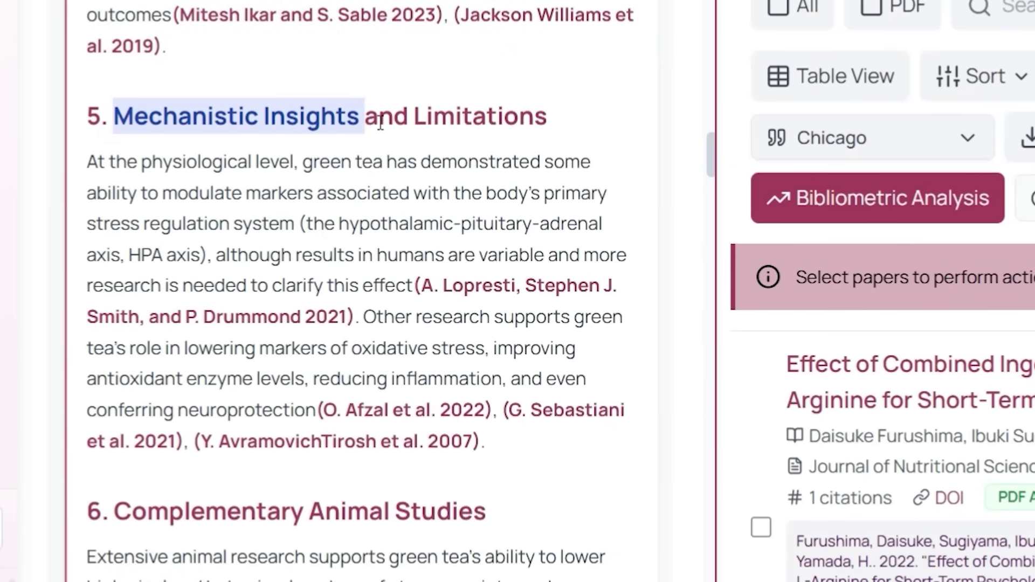
left_click_drag(474, 125, 537, 124)
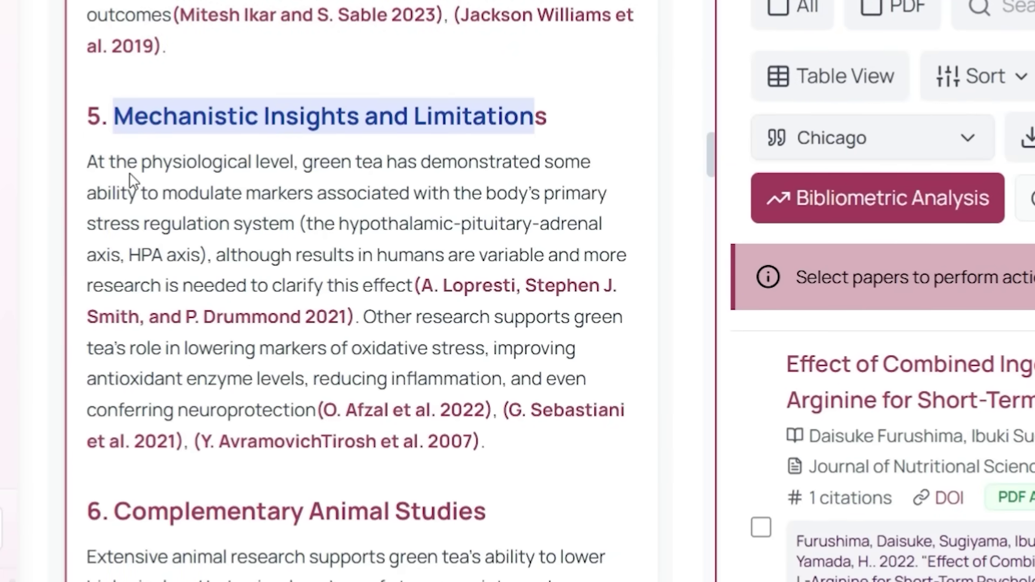
left_click_drag(92, 160, 205, 255)
left_click_drag(597, 254, 406, 290)
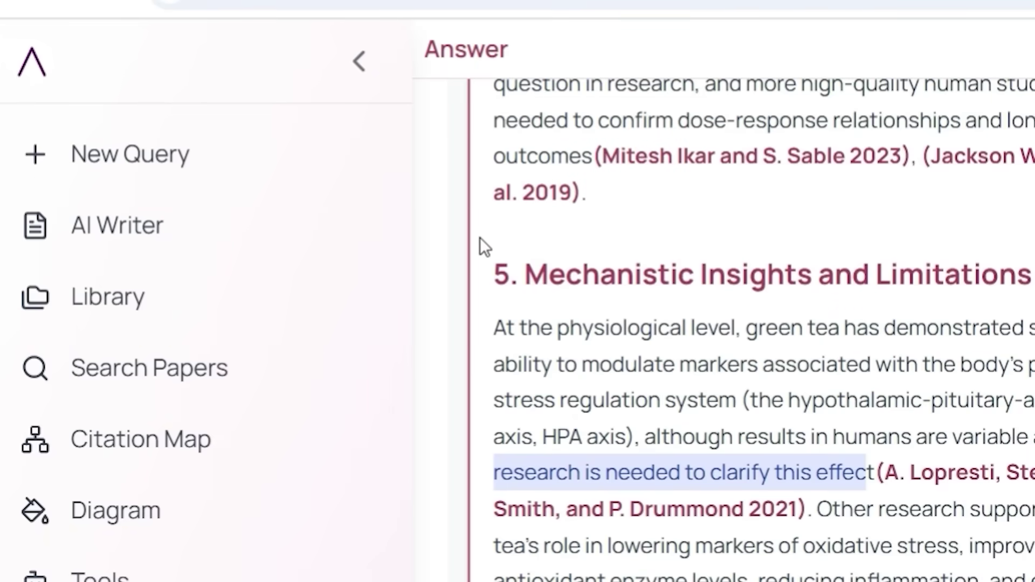
- Start a new query 'green tea reduces human stress or not ?' and check the answer sources
left_click(189, 176)
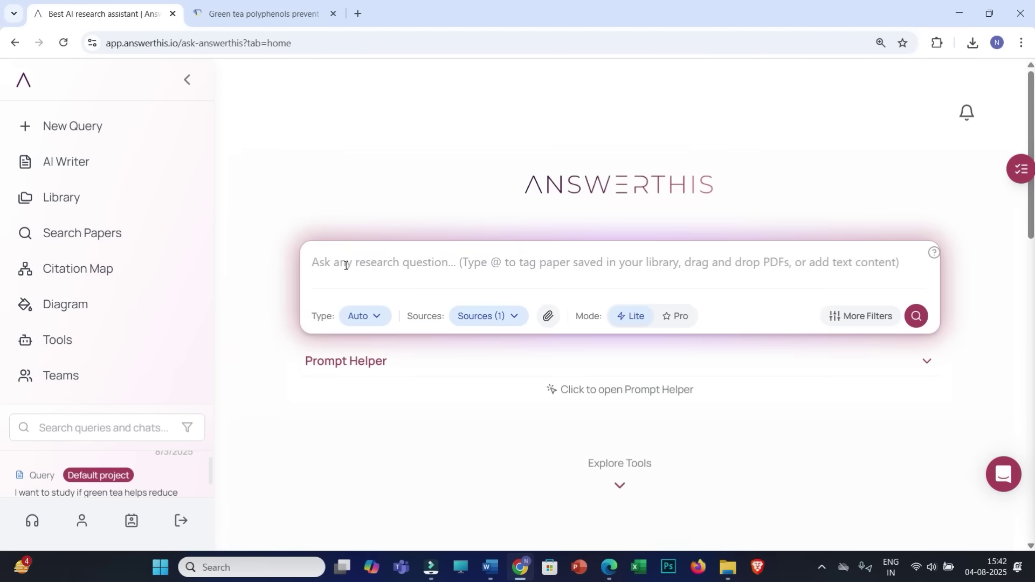
left_click(346, 265)
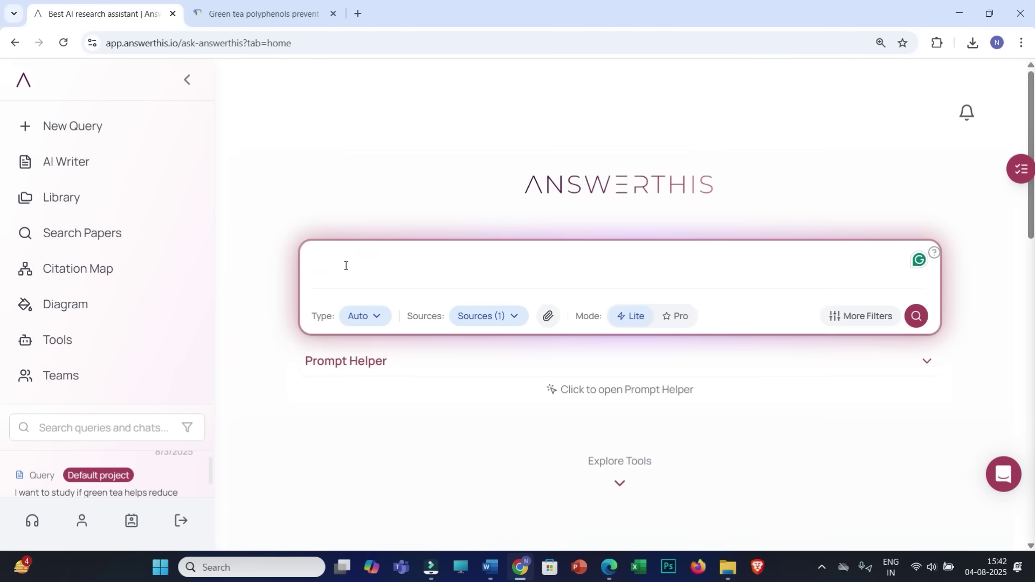
type("green tea reduces human stress or not ?")
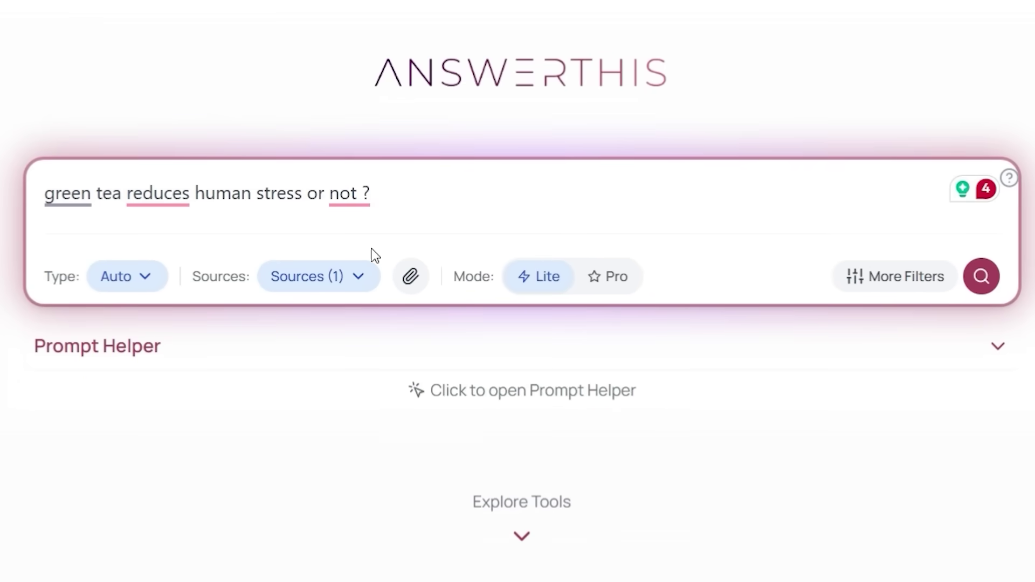
left_click(334, 282)
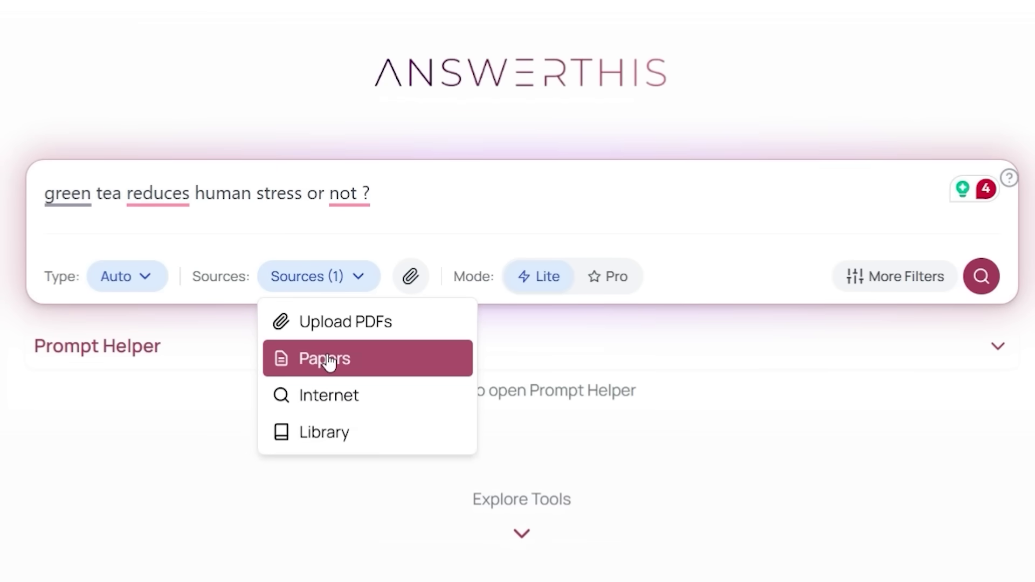
left_click(470, 211)
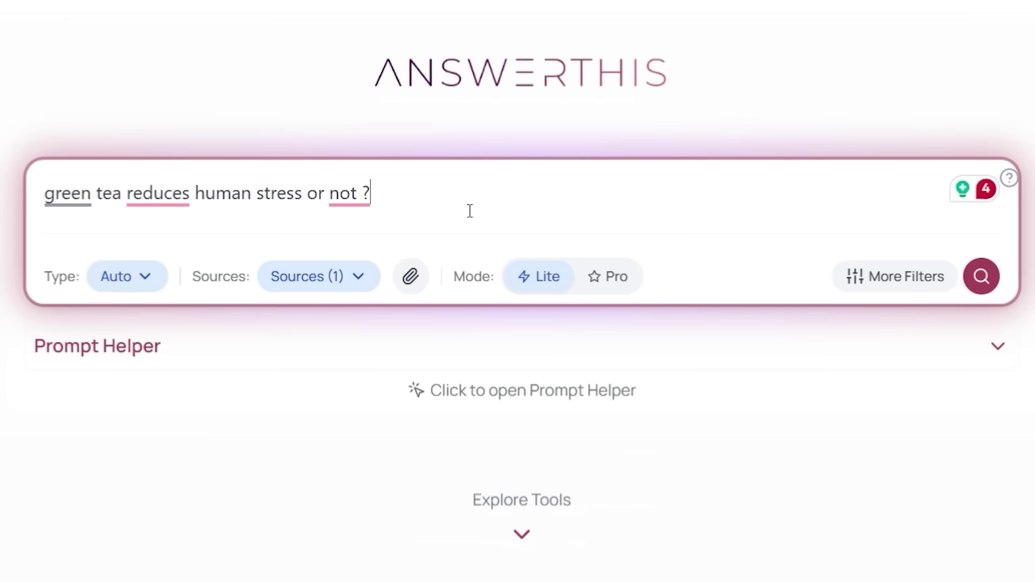
- Build the question with Prompt Helper's 'Identify gaps in literature related to' template
left_click(100, 351)
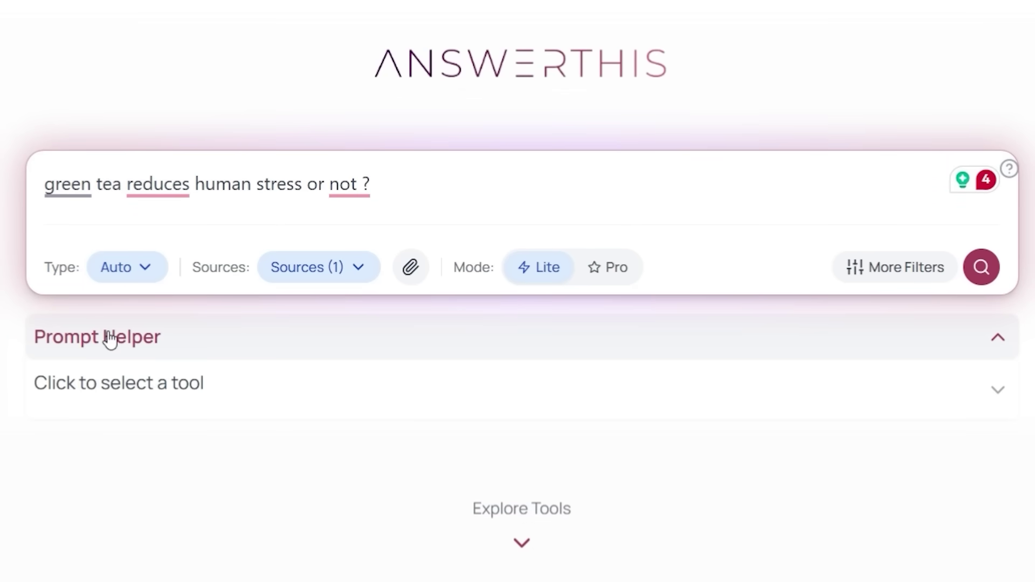
left_click(109, 456)
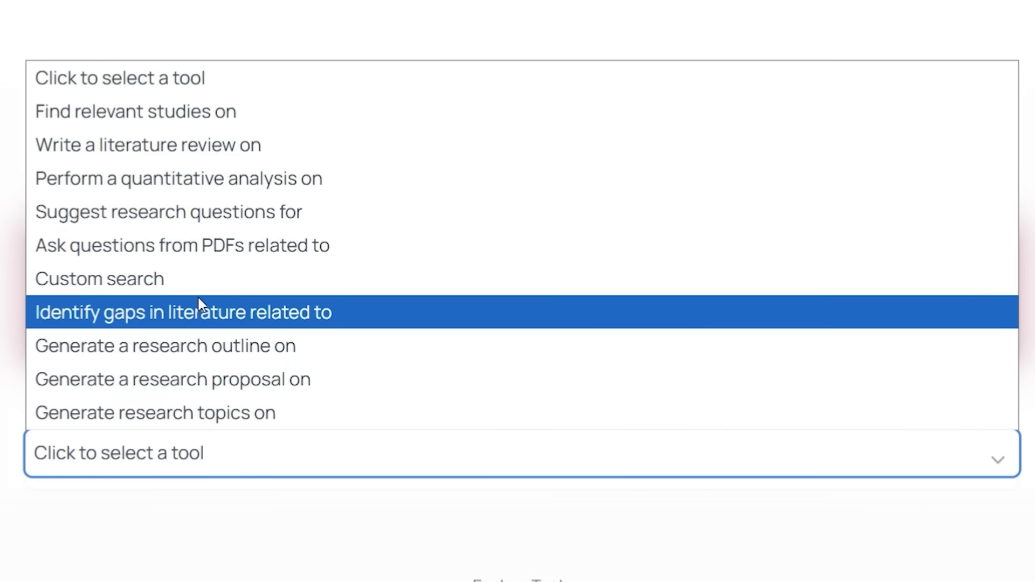
left_click(127, 318)
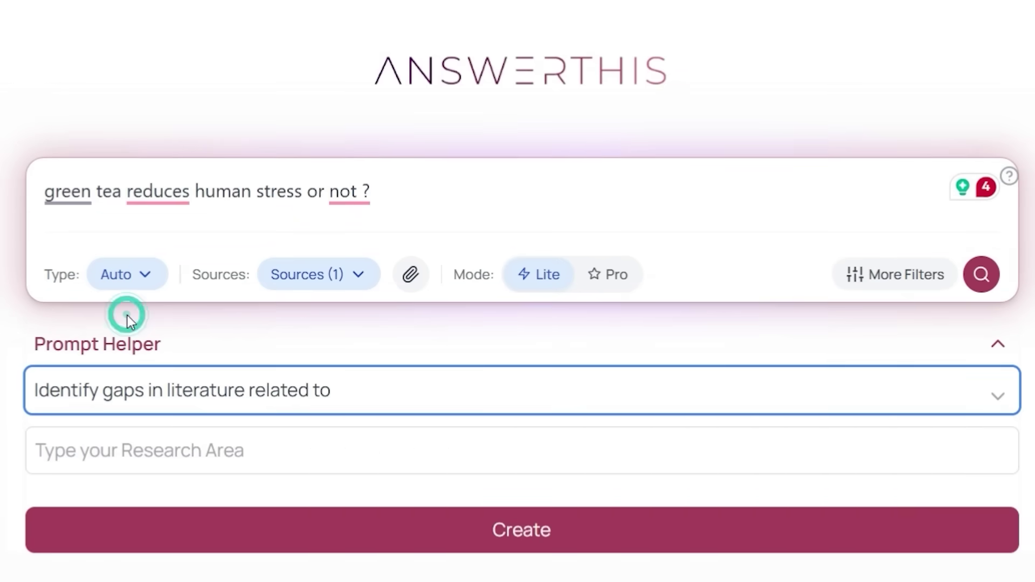
left_click_drag(389, 193, 41, 200)
key("ctrl+c")
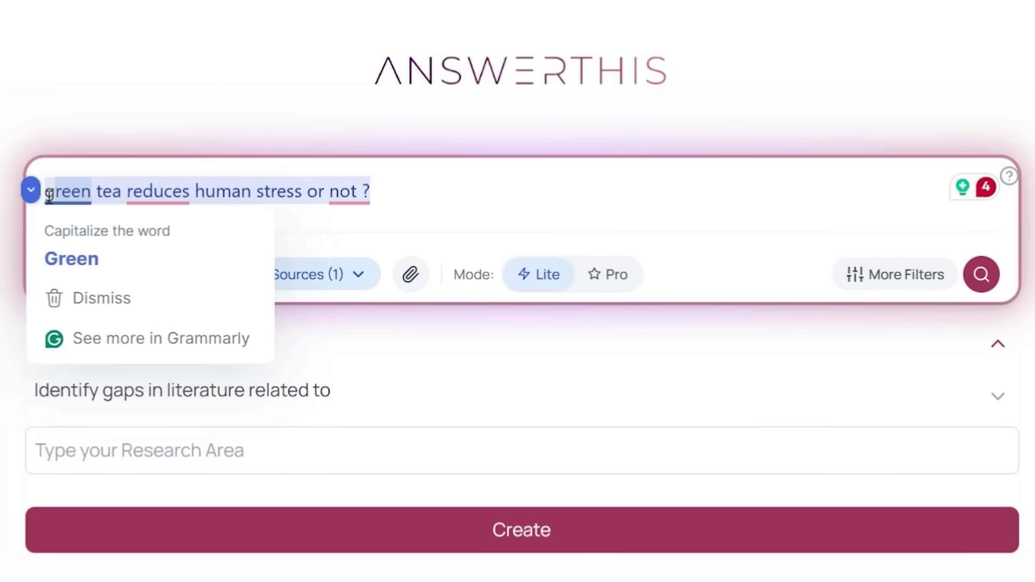
left_click(140, 465)
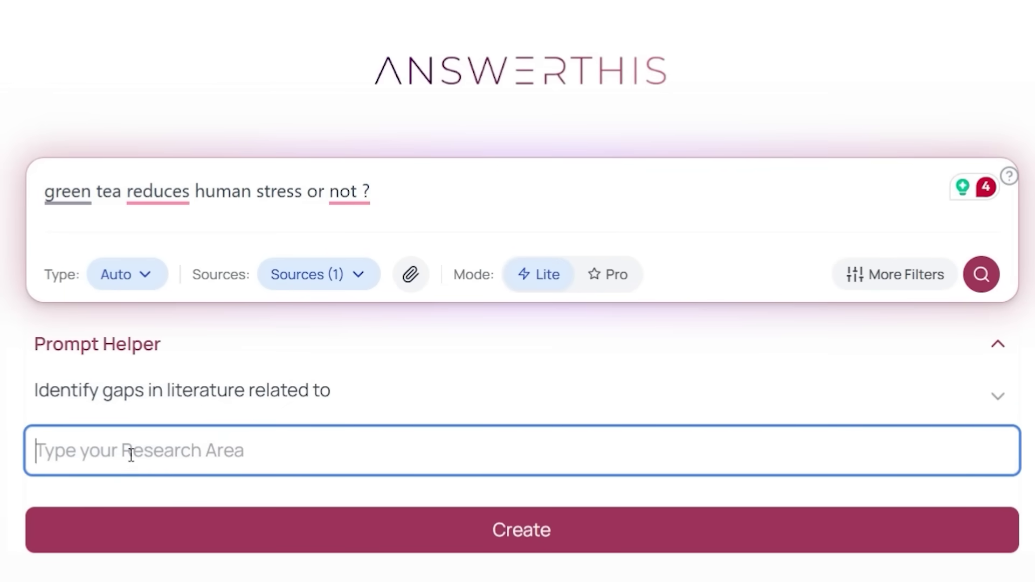
key("ctrl+v")
left_click(529, 529)
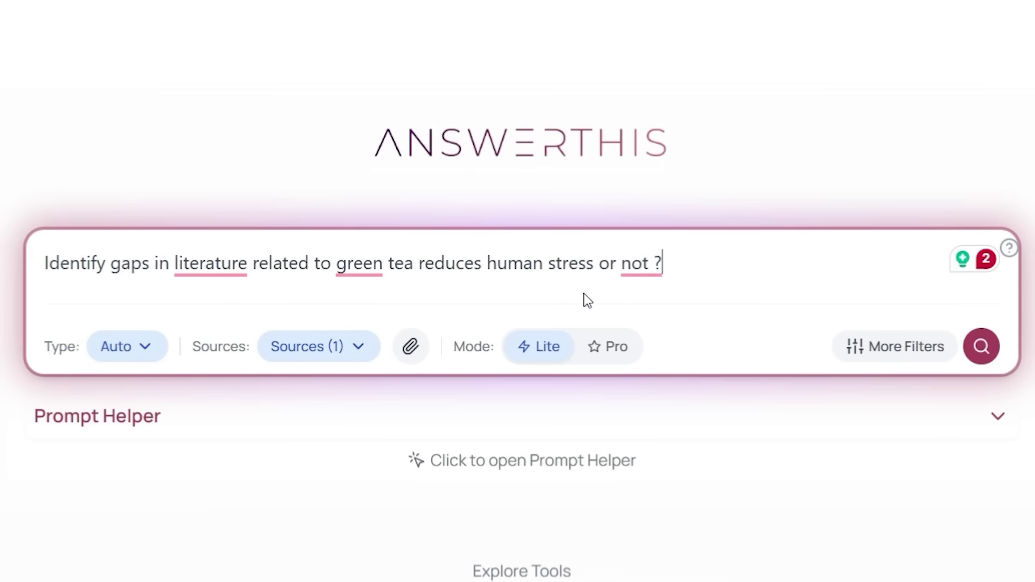
mouse_move(650, 272)
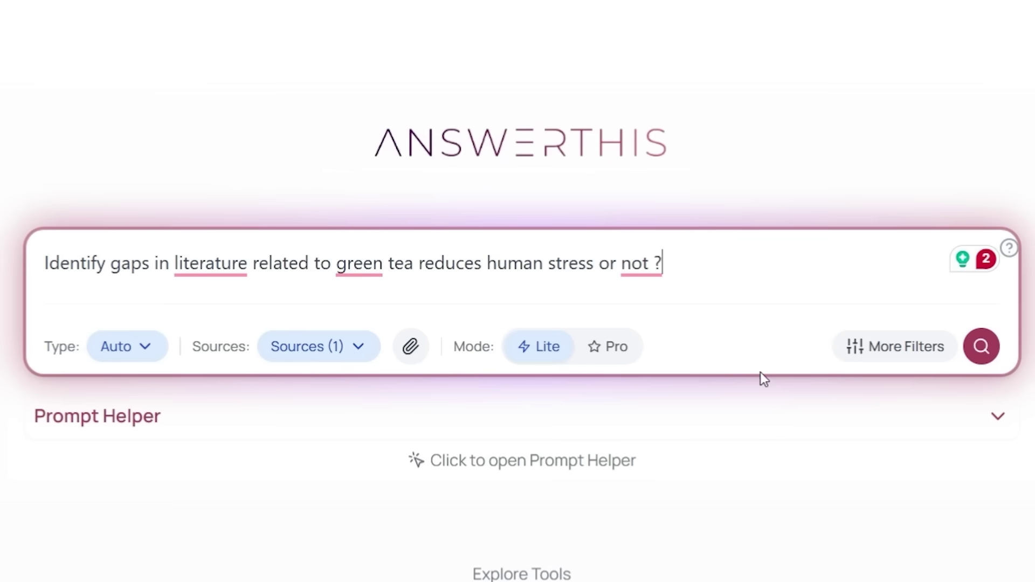
- Submit the gaps search with Minimum Citations 5, plus Web Search and My Library sources
left_click(852, 352)
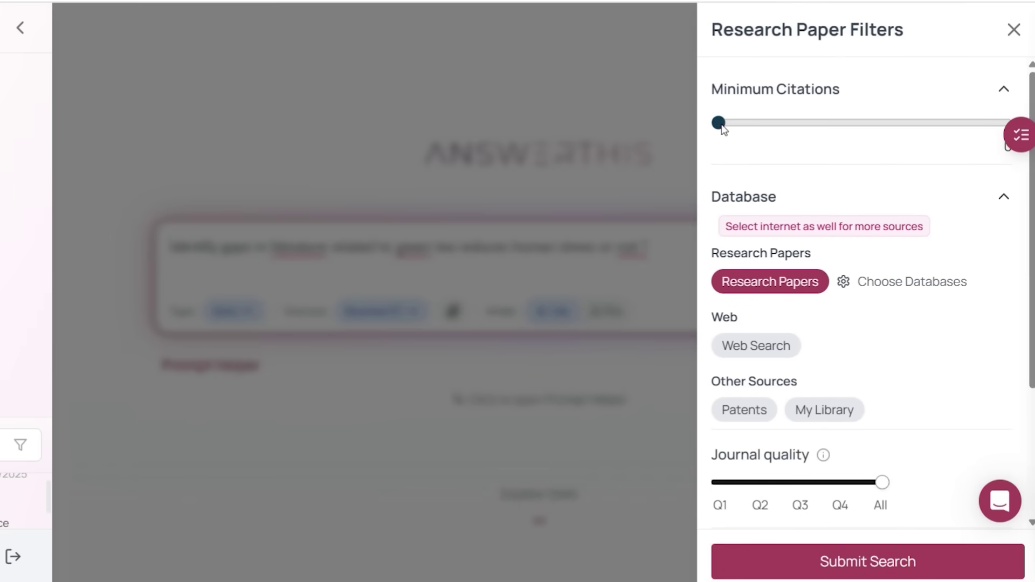
scroll(721, 108, "down", 1)
left_click_drag(719, 80, 786, 93)
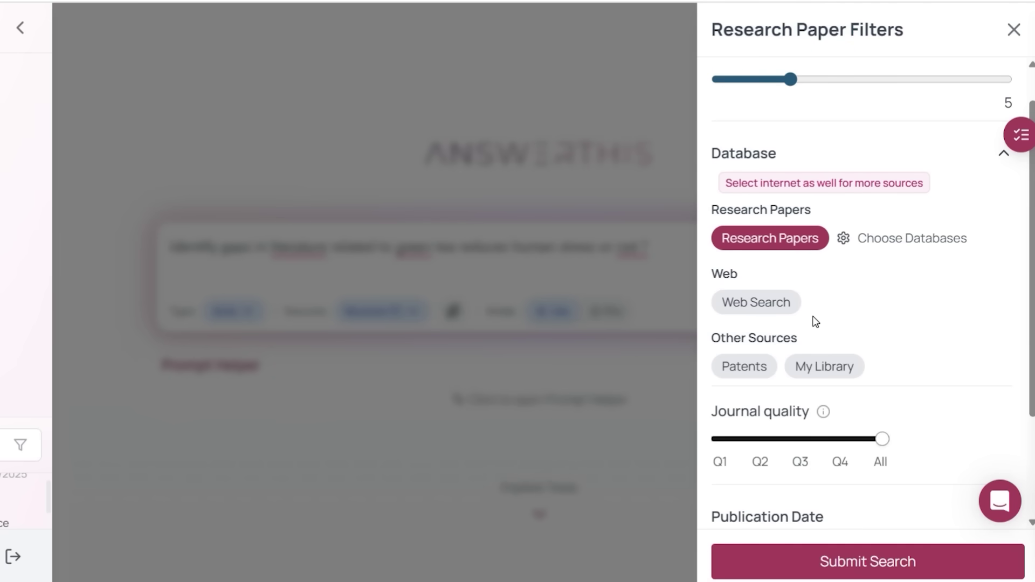
left_click(768, 309)
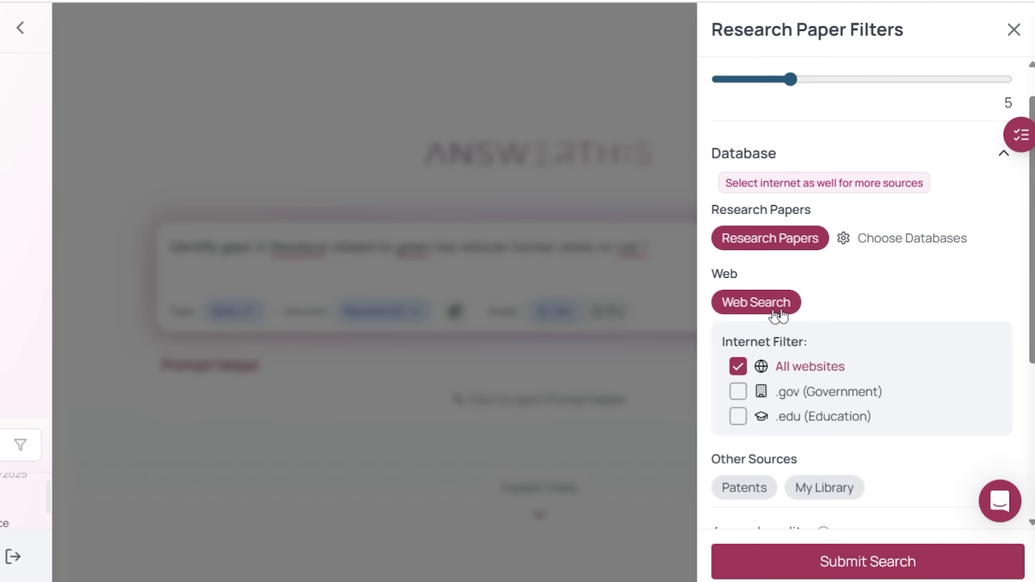
scroll(844, 302, "down", 4)
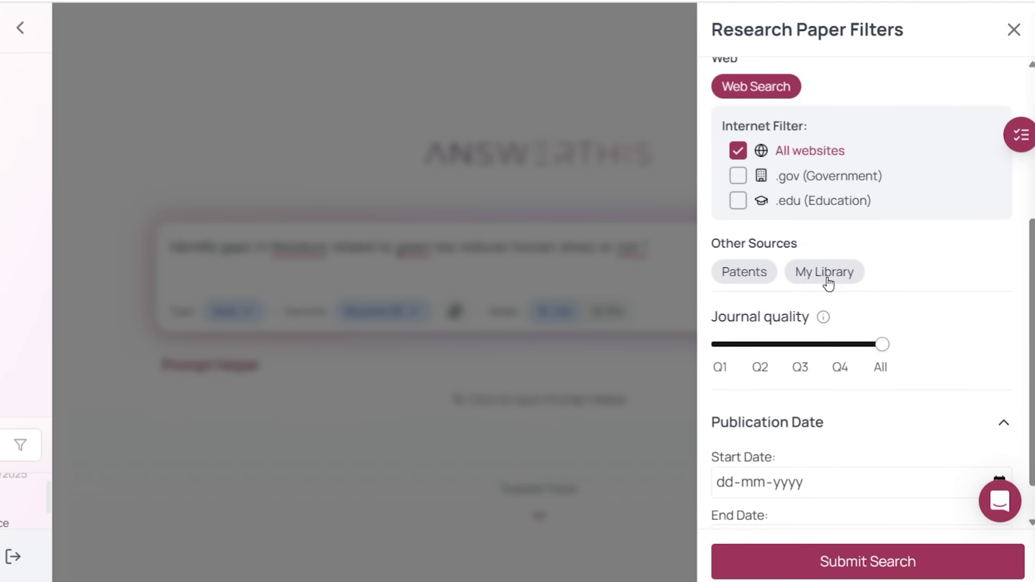
left_click(831, 277)
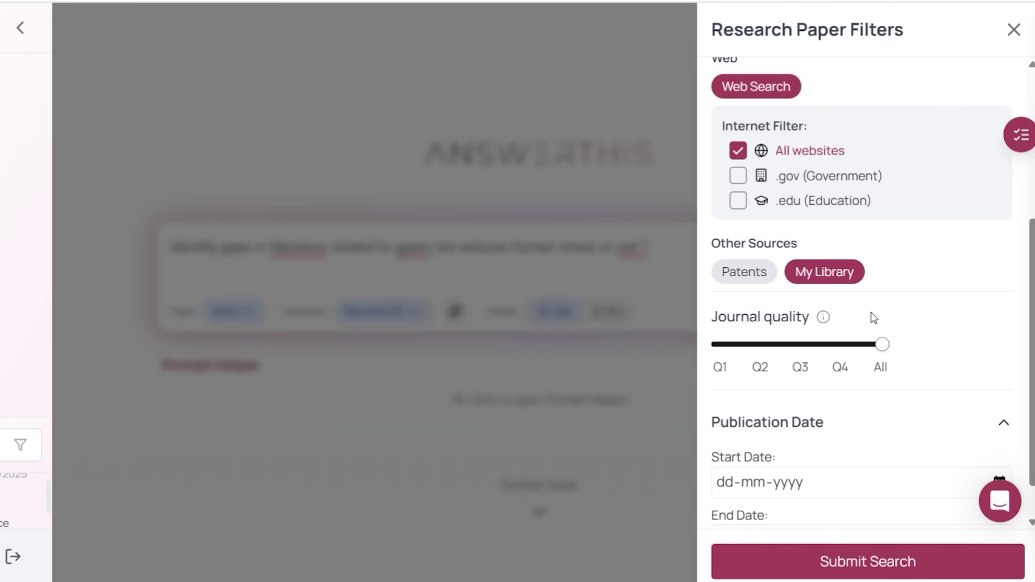
scroll(815, 360, "down", 1)
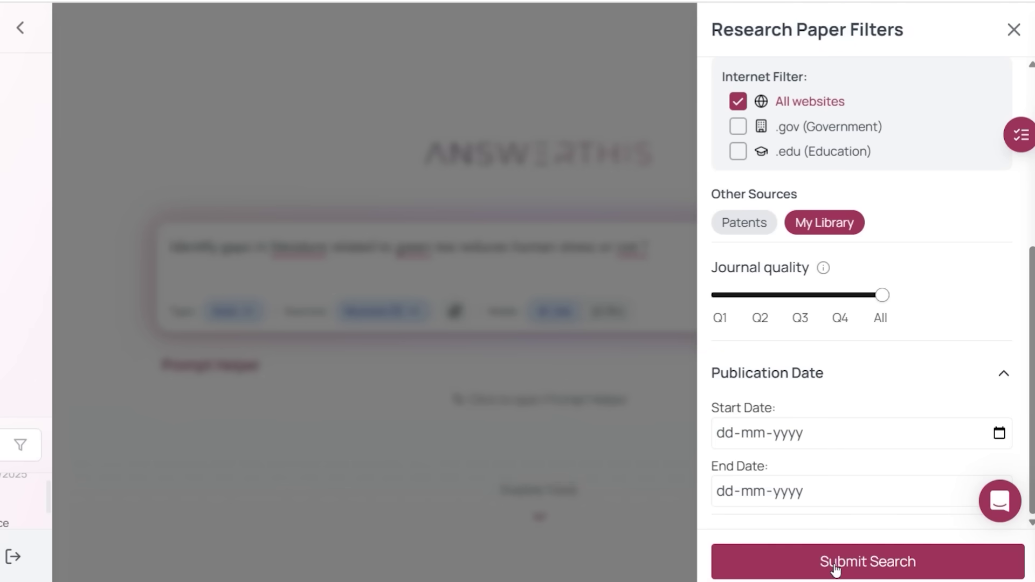
left_click(856, 572)
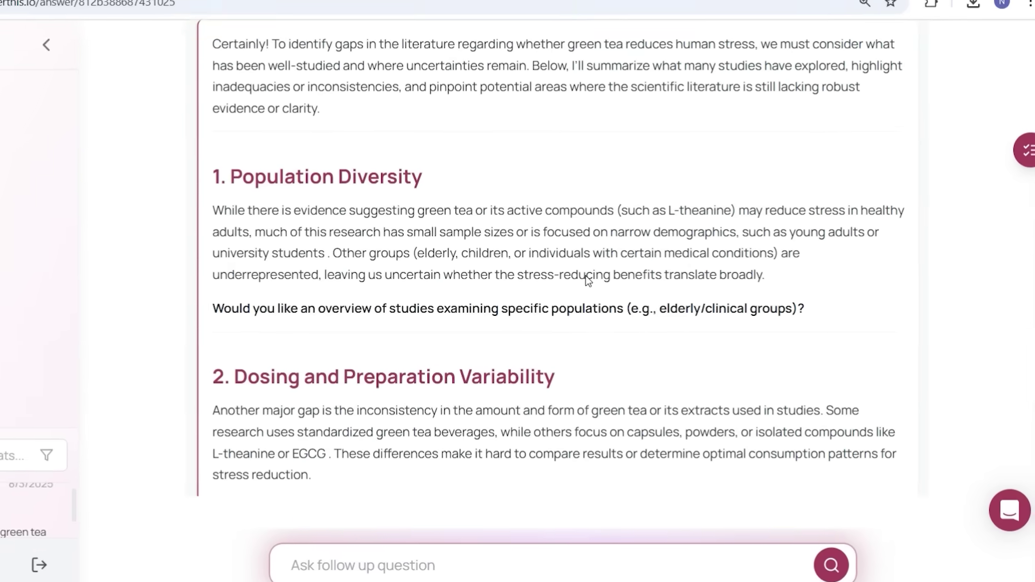
- Browse the citation style list at the answer's end, keeping Chicago, and go to the Library
scroll(503, 335, "down", 8)
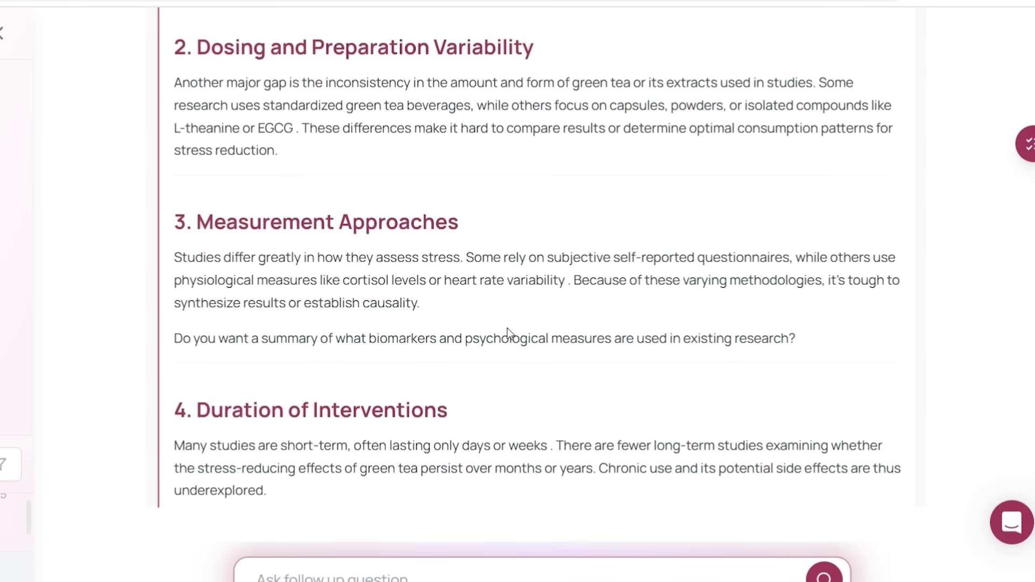
scroll(509, 334, "down", 6)
scroll(512, 313, "down", 10)
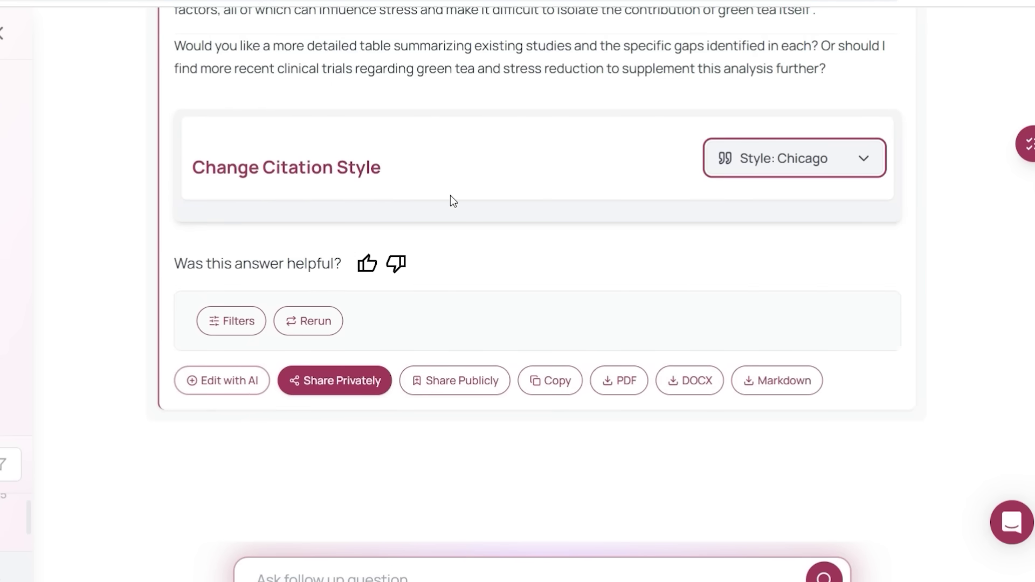
left_click(866, 157)
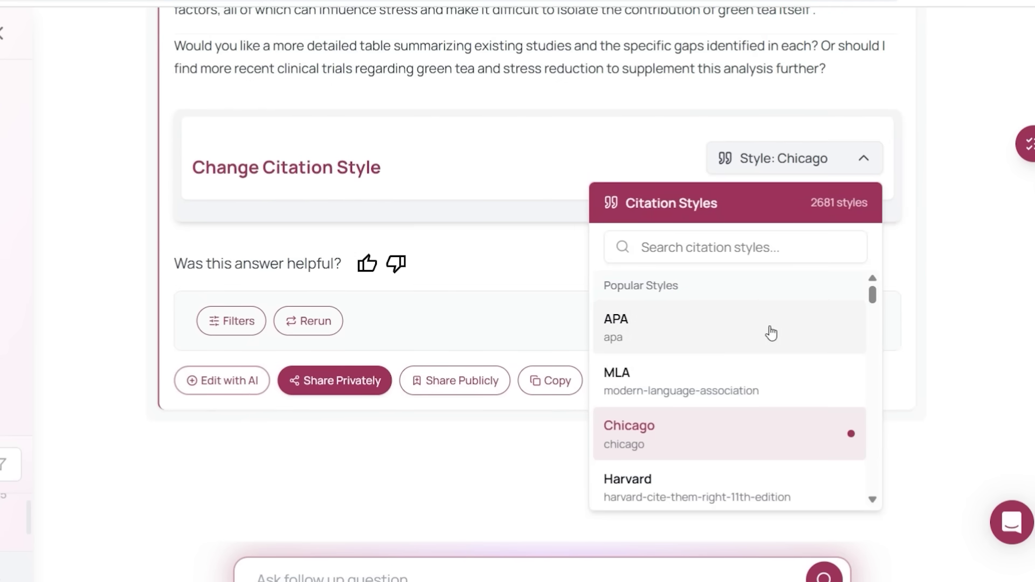
scroll(760, 349, "down", 5)
scroll(760, 393, "down", 8)
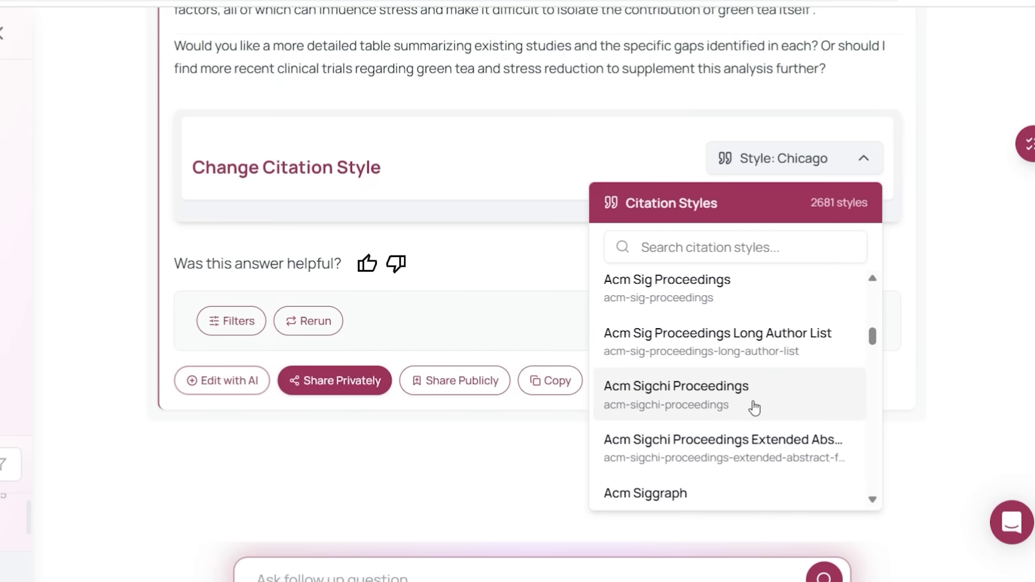
scroll(755, 408, "down", 5)
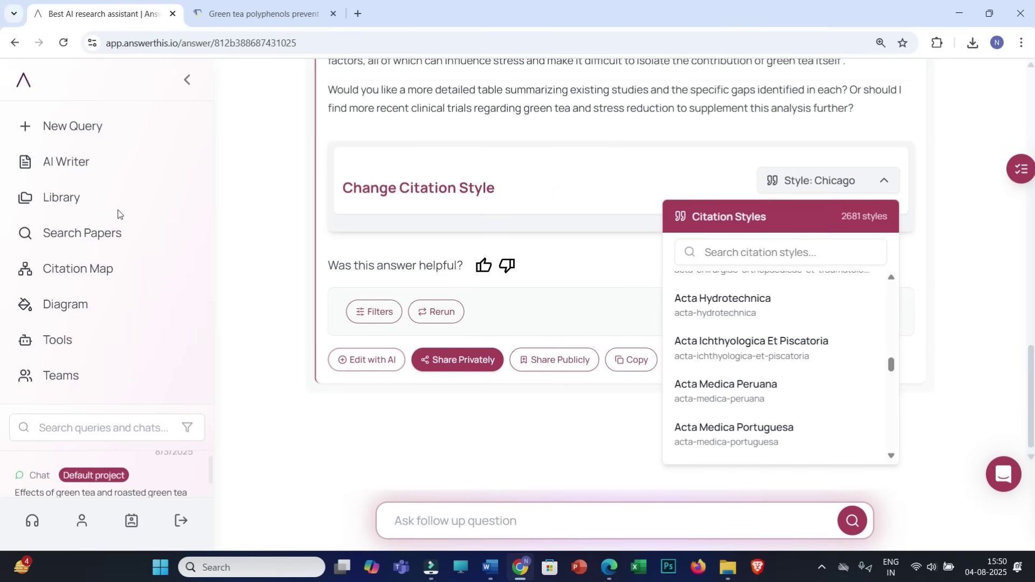
left_click(59, 200)
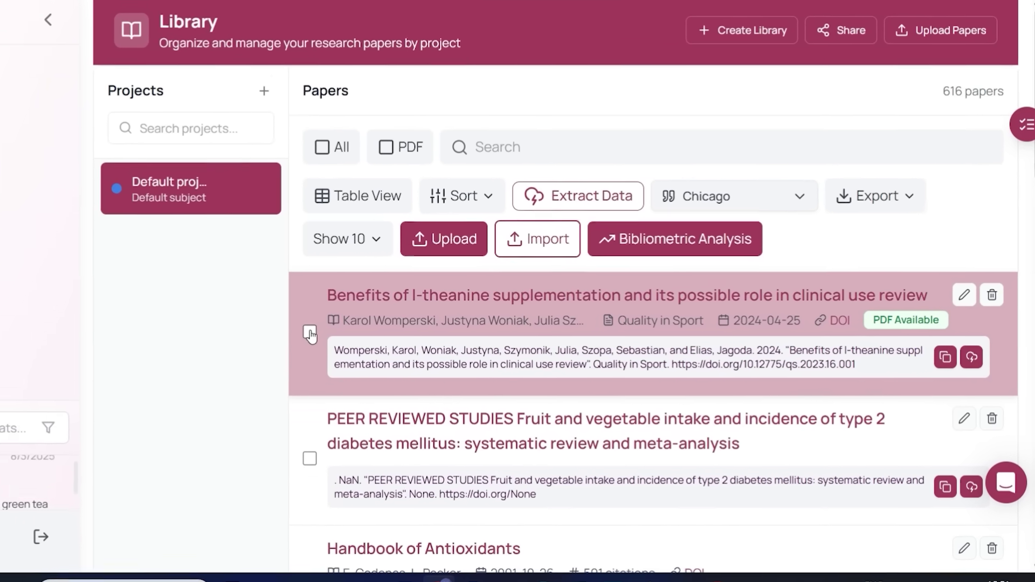
- Tick the l-theanine review, briefly ticking and unticking PEER REVIEWED STUDIES and Handbook of Antioxidants
left_click(410, 347)
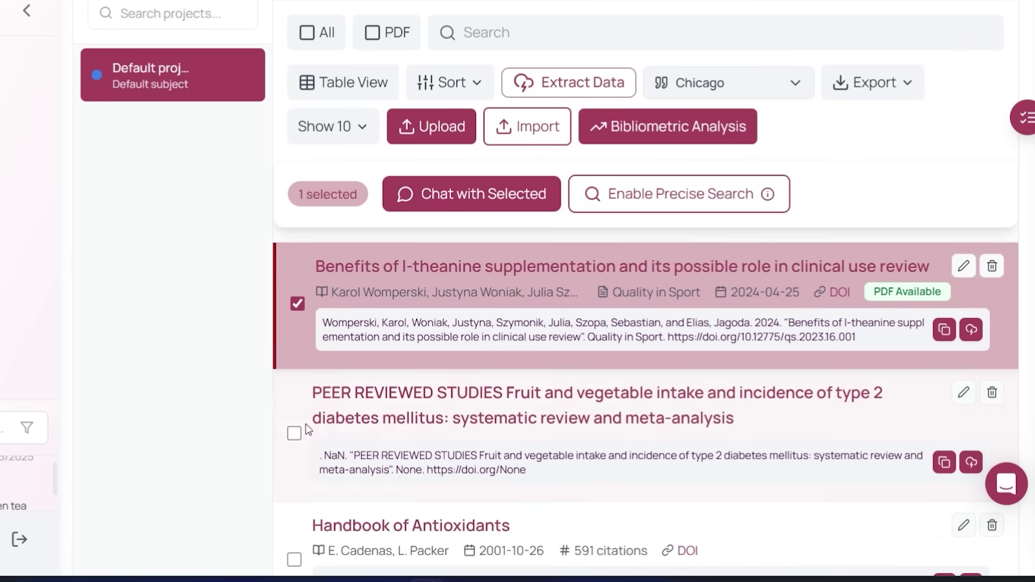
left_click(294, 432)
scroll(294, 404, "down", 4)
left_click(295, 347)
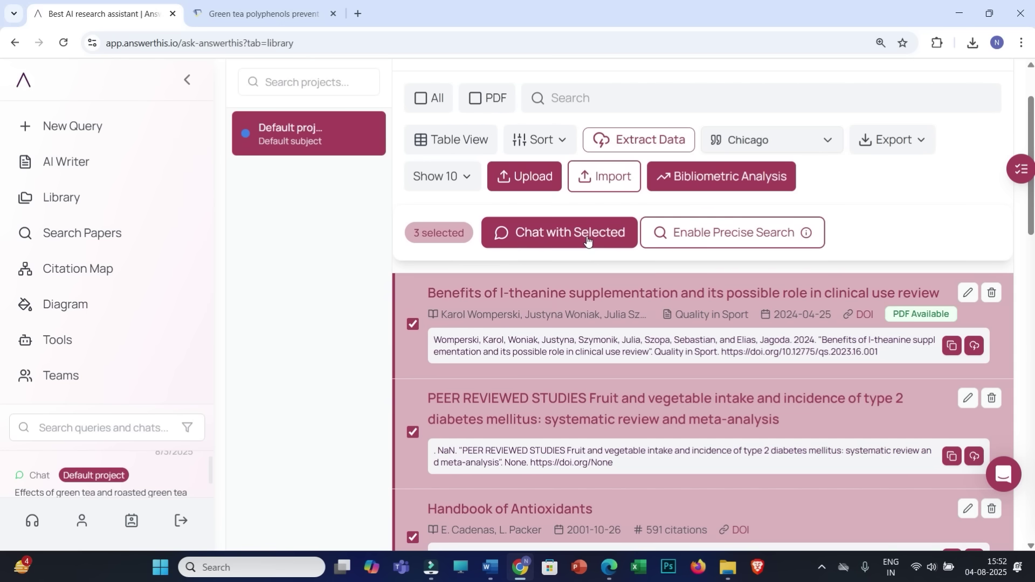
scroll(438, 397, "down", 3)
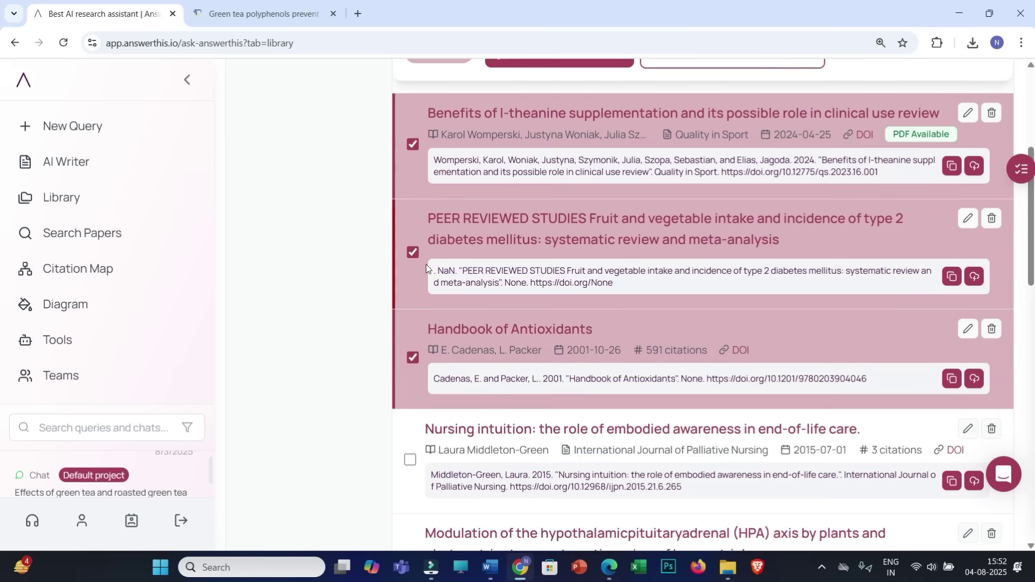
left_click(411, 252)
left_click(412, 358)
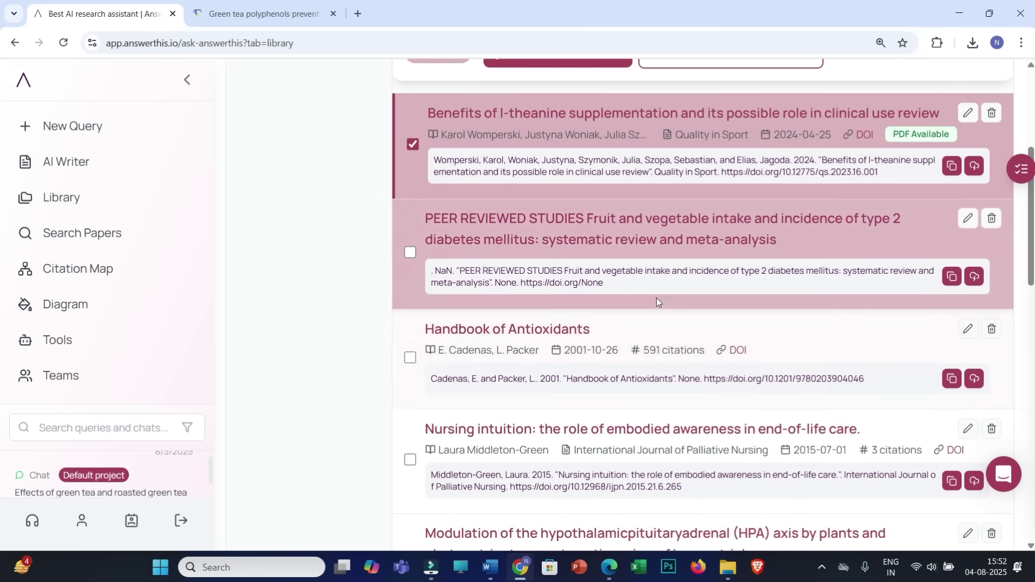
scroll(656, 301, "up", 3)
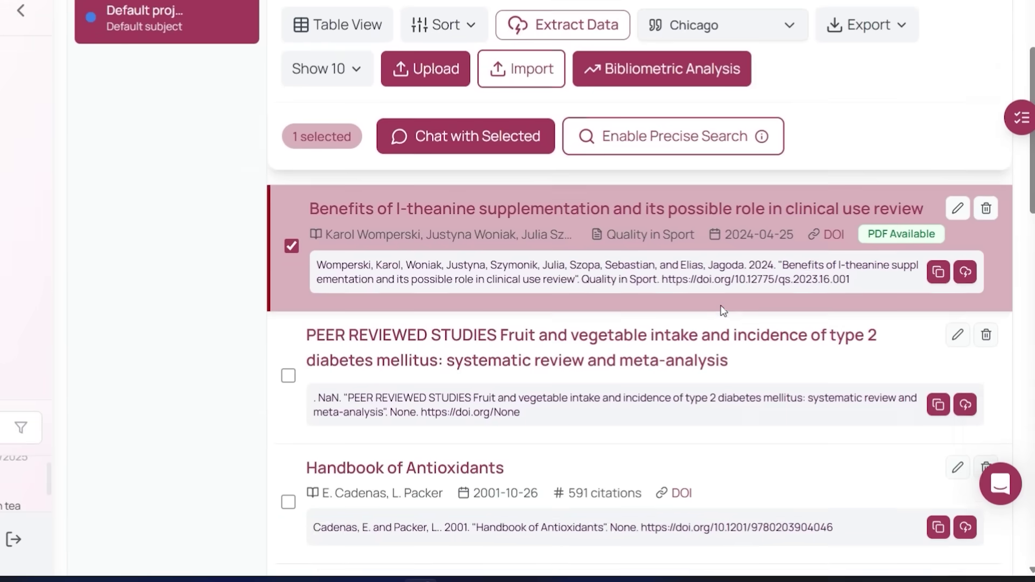
- Add the Effect of Combined Ingestion and green tea l-theanine papers and run Bibliometric Analysis
scroll(686, 302, "down", 11)
scroll(687, 302, "down", 8)
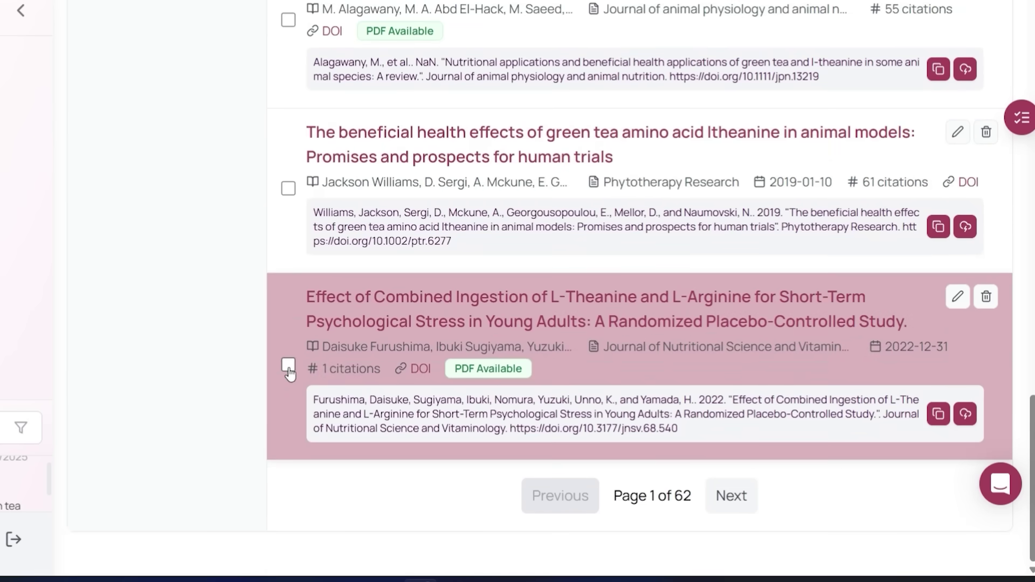
left_click(290, 365)
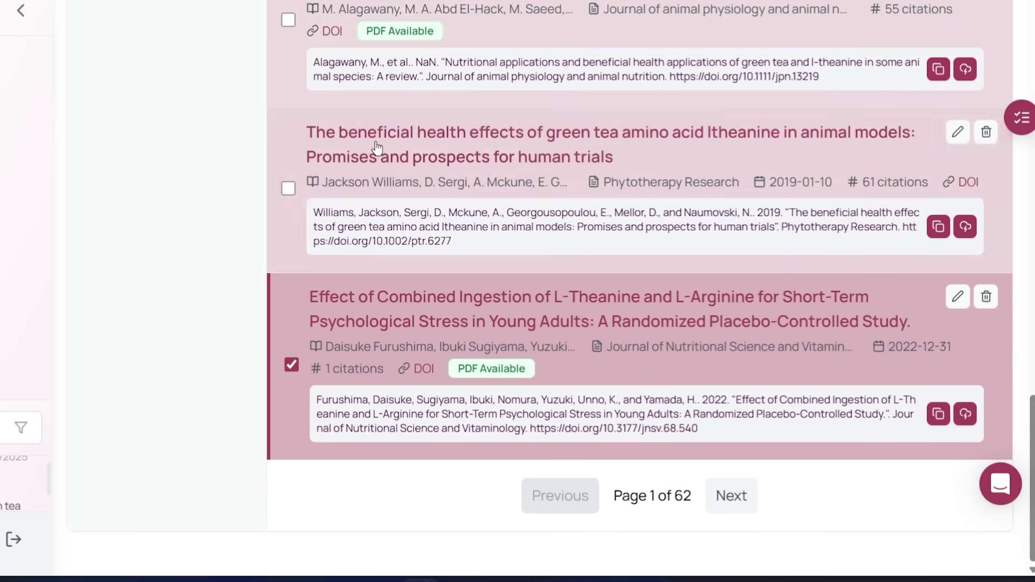
left_click(289, 22)
scroll(589, 261, "up", 20)
left_click(681, 244)
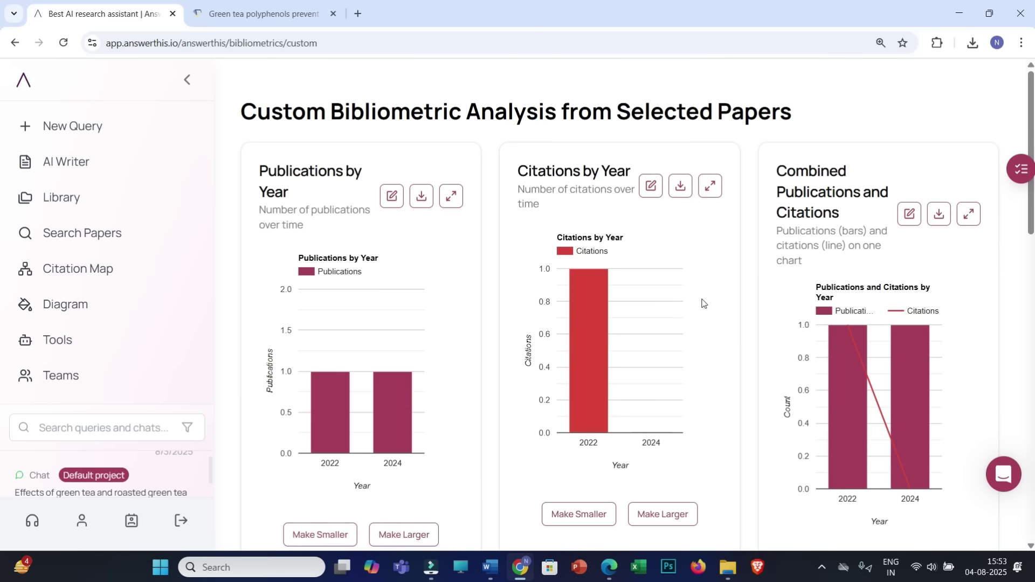
- Scroll through the publication and citation charts and word clouds, then go to AI Writer
scroll(696, 356, "down", 3)
scroll(696, 362, "up", 3)
scroll(644, 261, "down", 8)
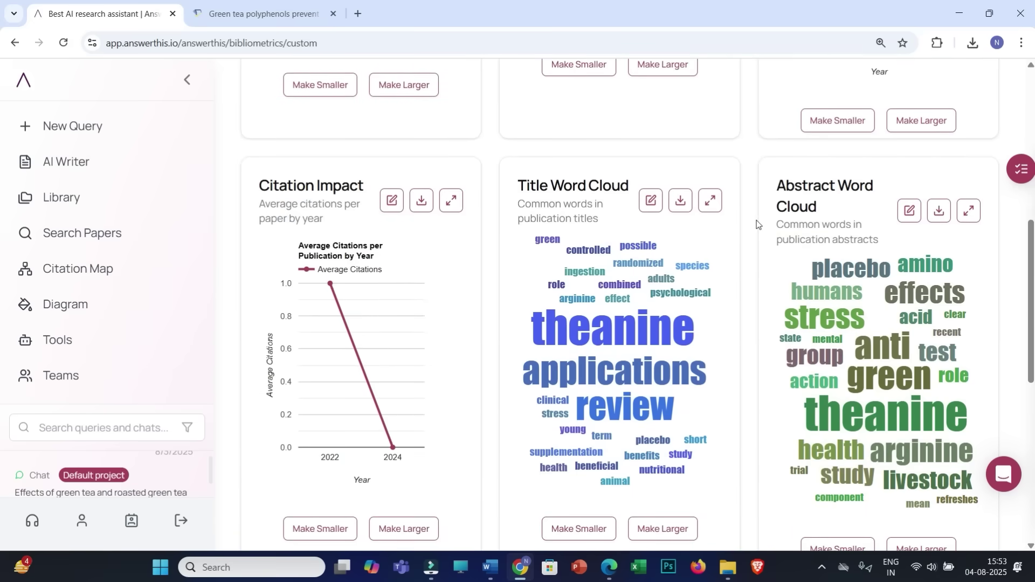
scroll(745, 298, "down", 2)
scroll(643, 372, "down", 6)
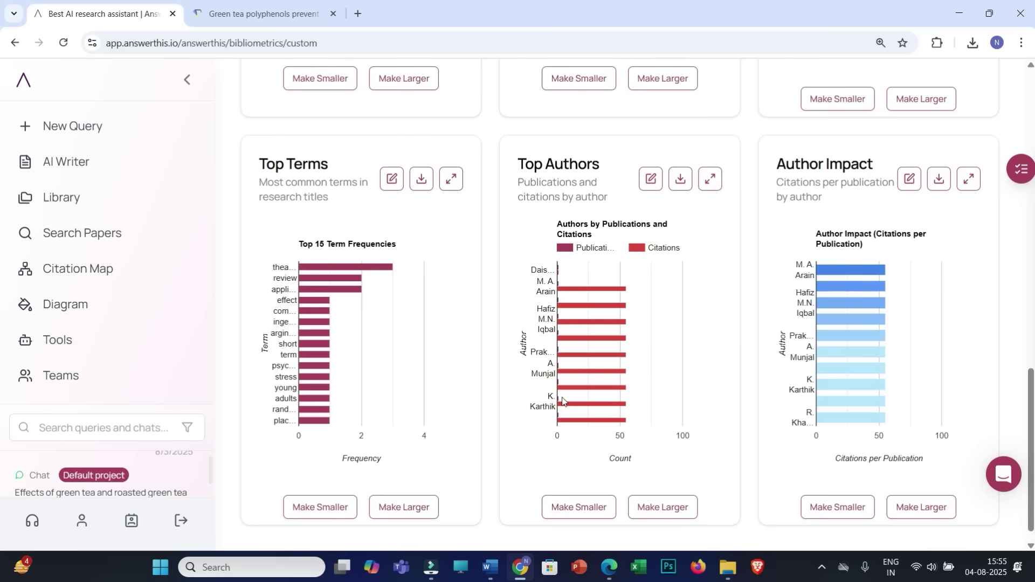
left_click(74, 169)
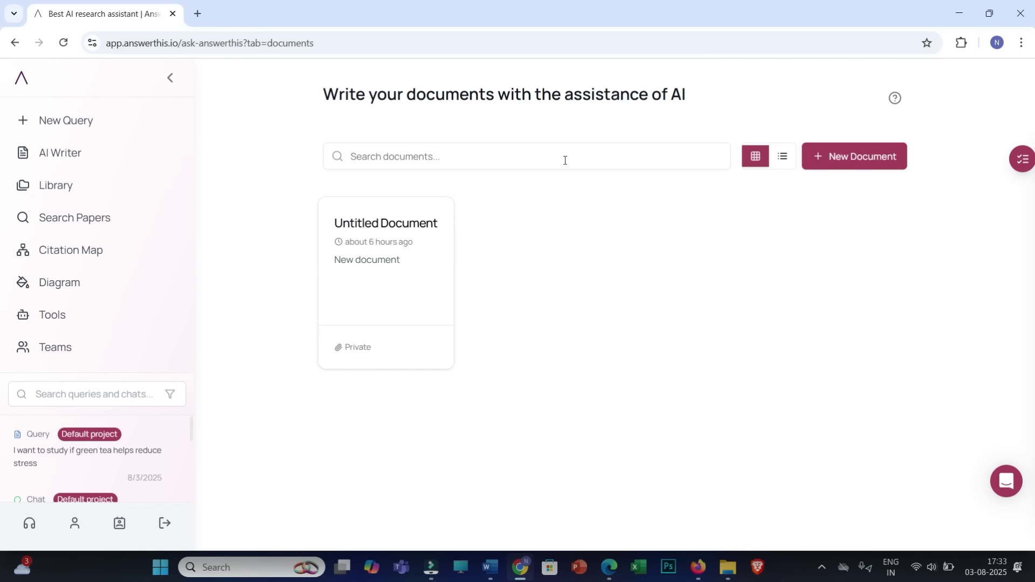
- Look at the AI Essay Writer request box, then return to the AI Writer documents list
left_click(103, 165)
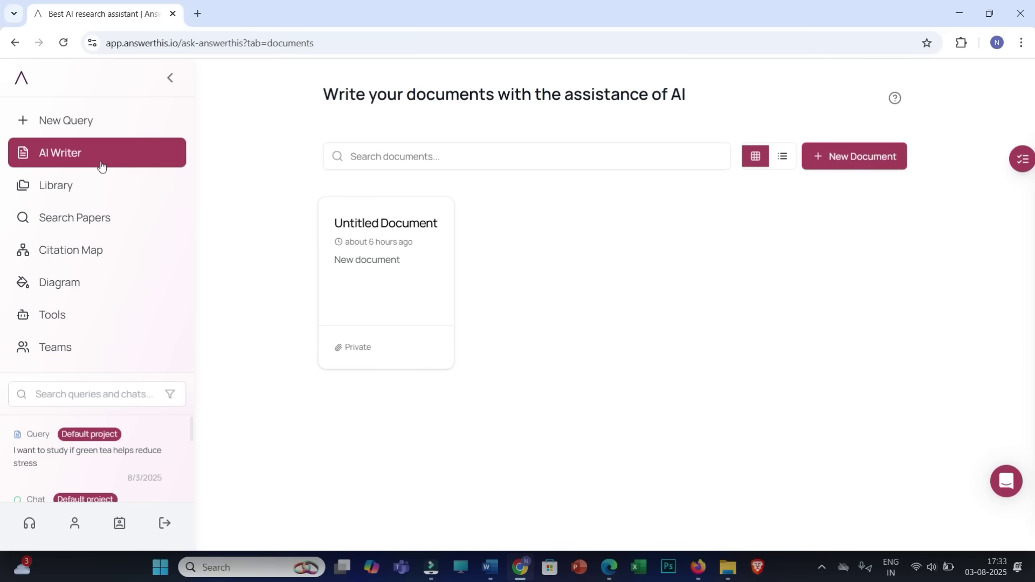
left_click(59, 322)
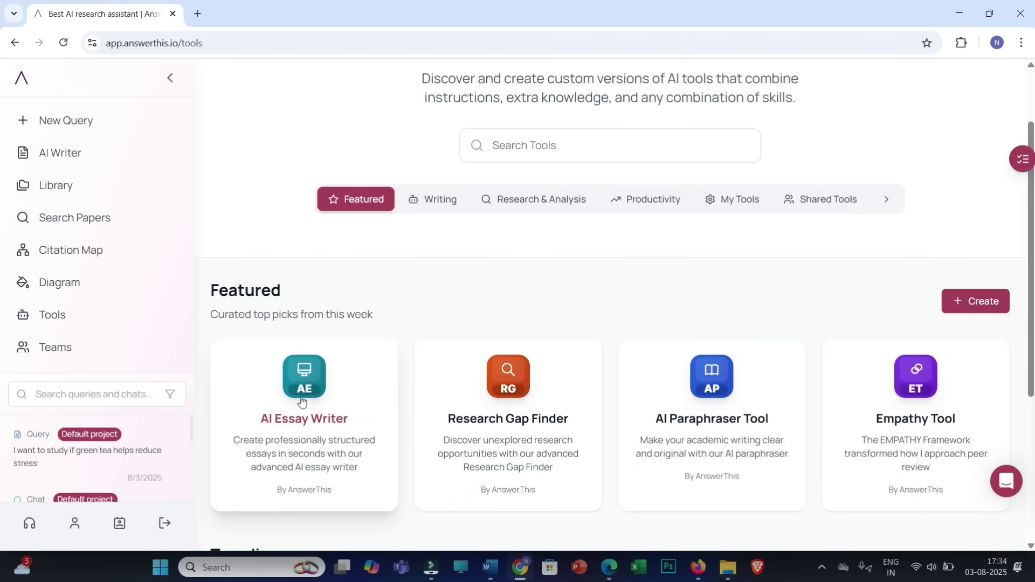
left_click(302, 402)
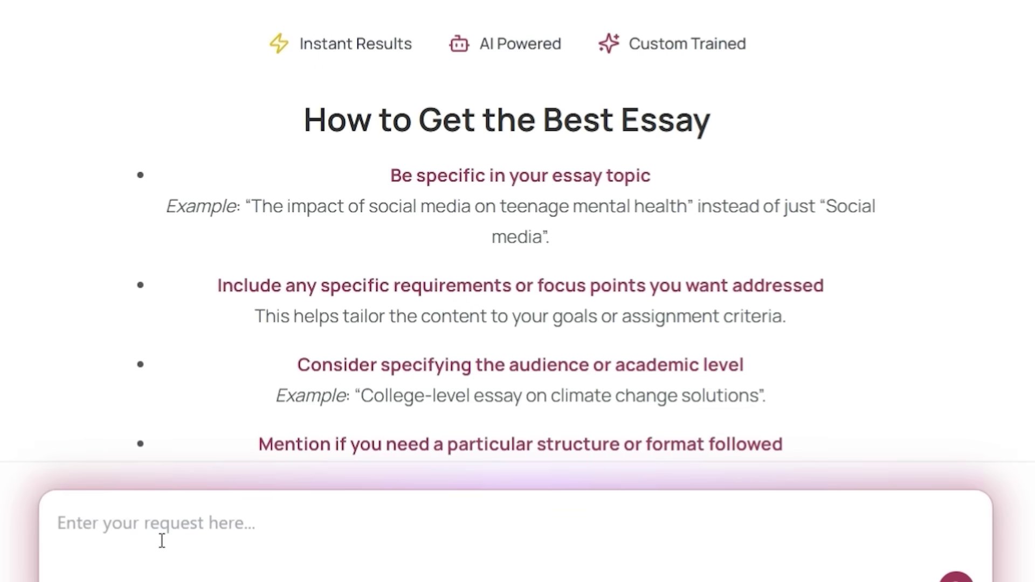
left_click(103, 521)
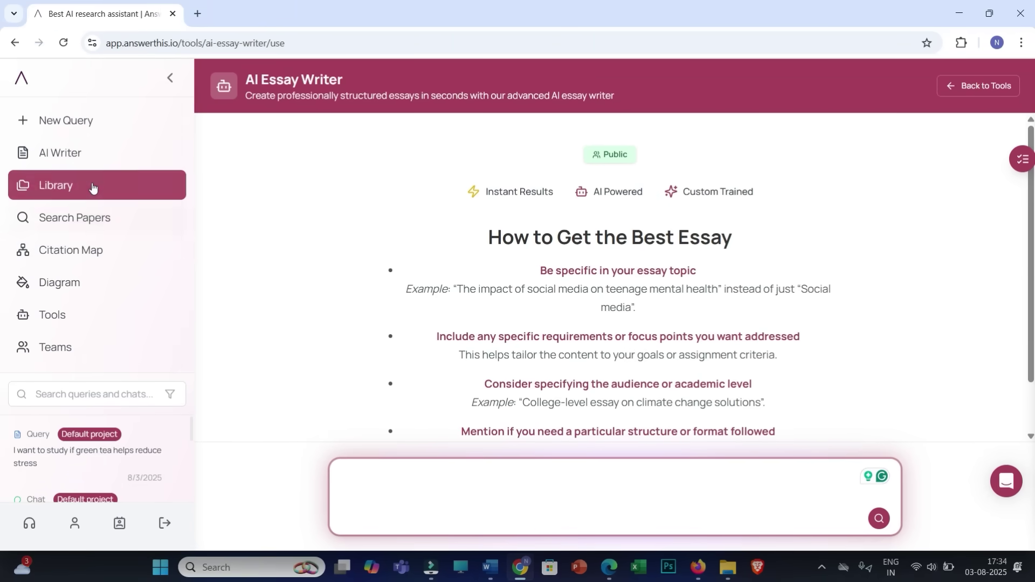
left_click(74, 163)
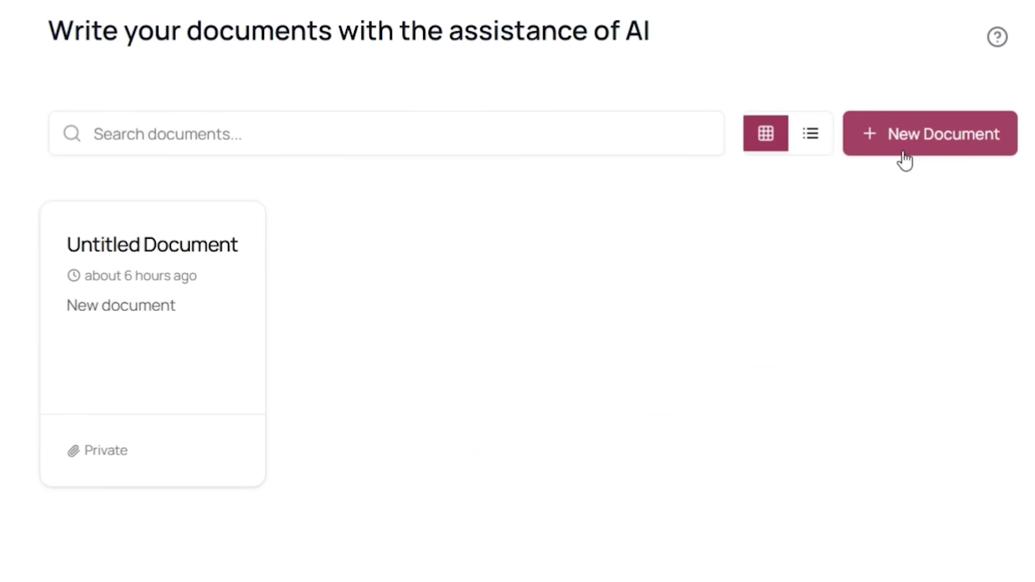
- Create a document titled 'Effect of green tea on stress levels of students' starting with 'Introduction:'
left_click(838, 156)
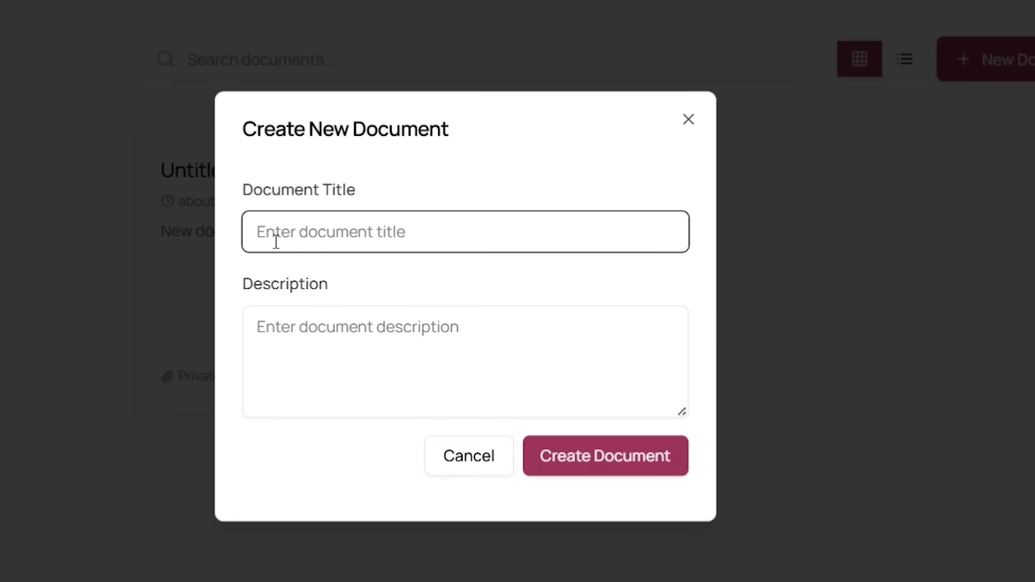
type("Effect of green tea on stress levels of students")
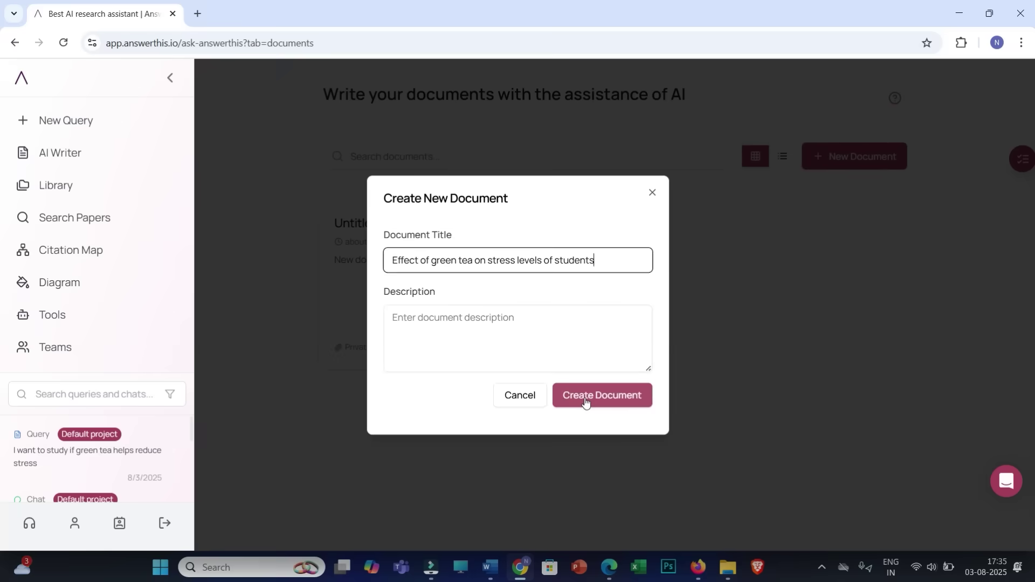
left_click(575, 468)
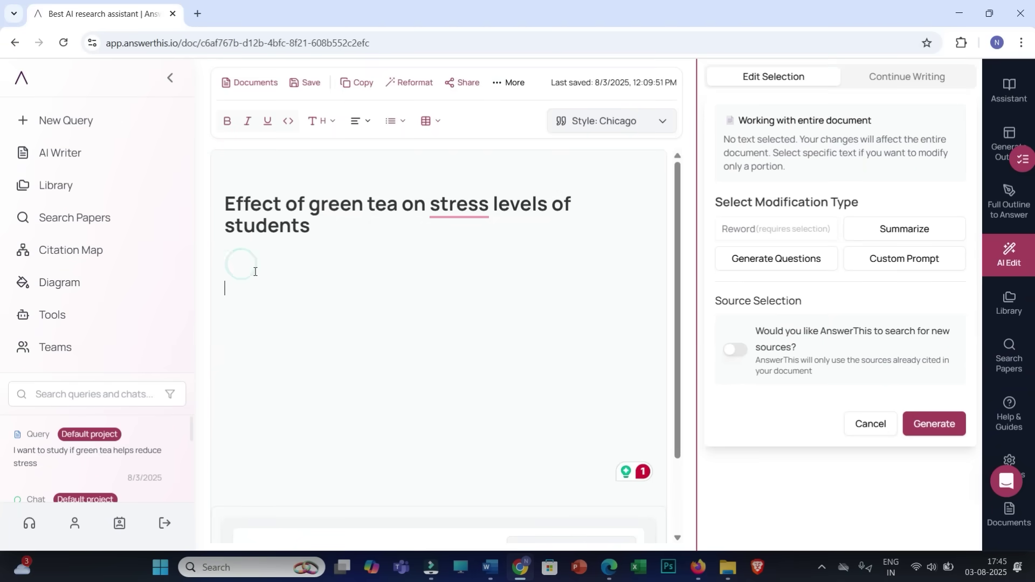
type("Intro")
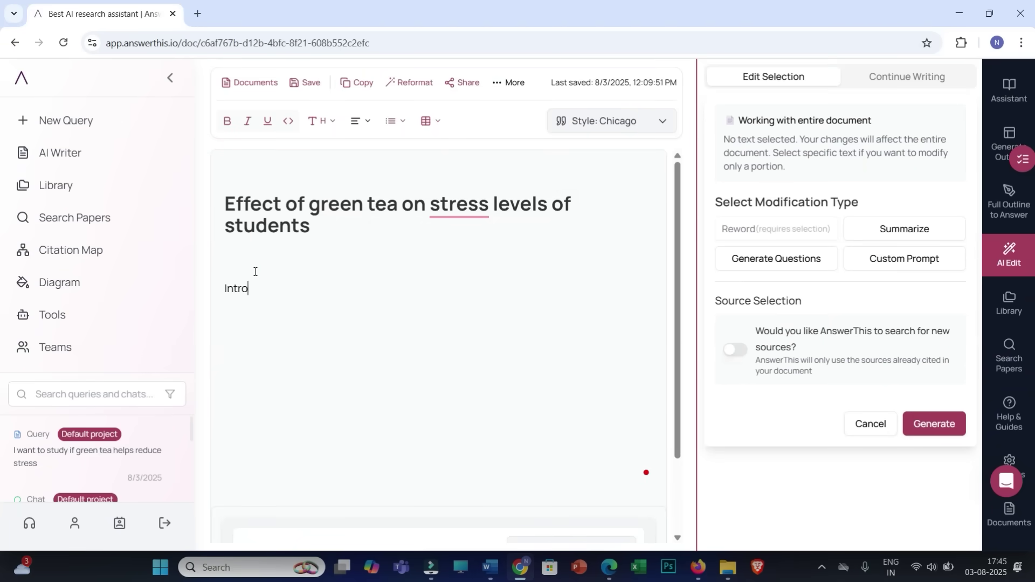
type("duction:")
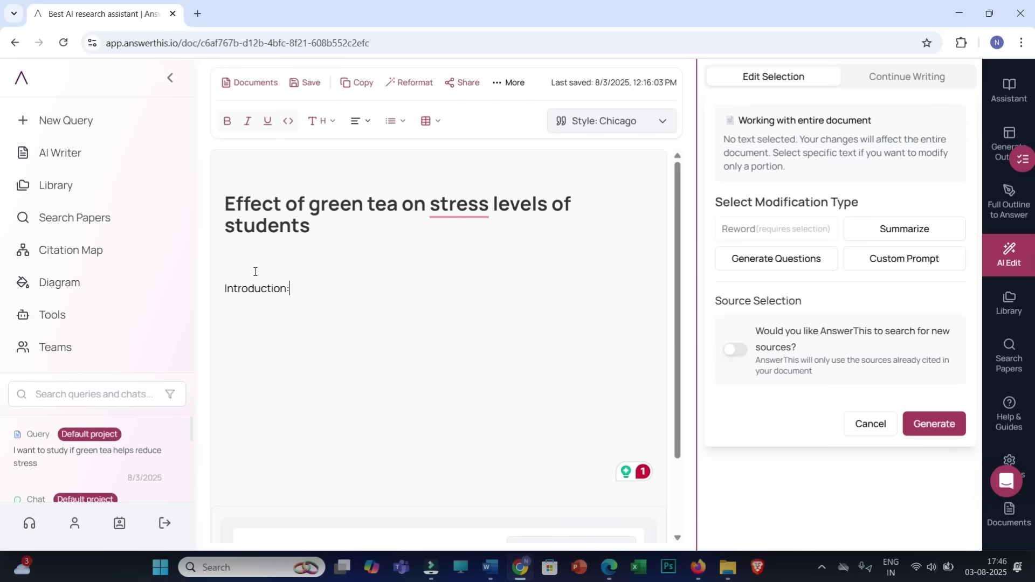
- Paste the Final Paper abstract from Word, up to 'milliseconds.', after 'Introduction:' in the document
mouse_move(490, 568)
left_click(712, 504)
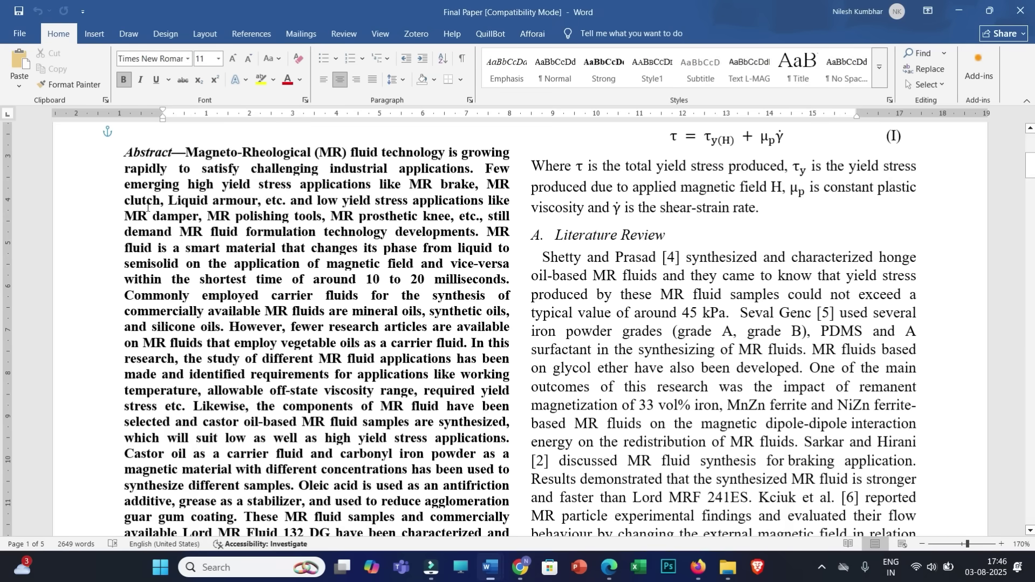
left_click_drag(186, 153, 511, 279)
key("ctrl+c")
left_click(520, 567)
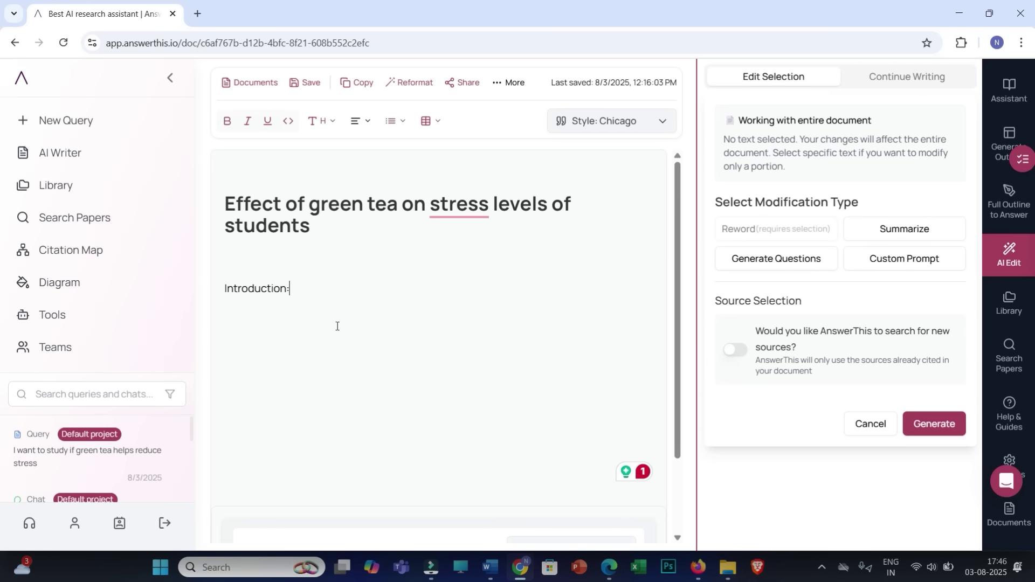
key("ctrl+v")
left_click_drag(449, 399, 290, 289)
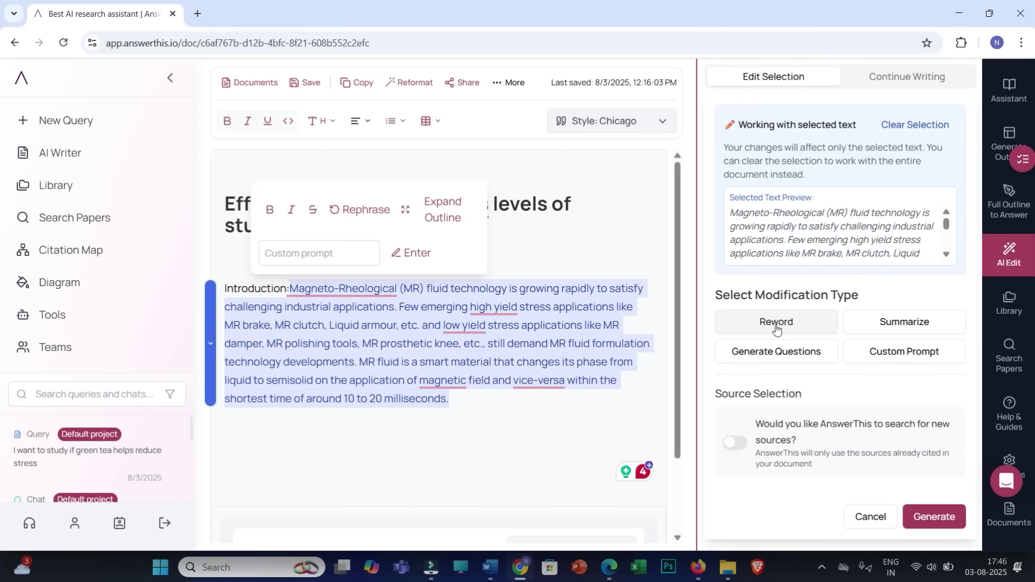
- Reword the pasted MR fluid paragraph with AI Edit and review the Preview of Changes
left_click(39, 325)
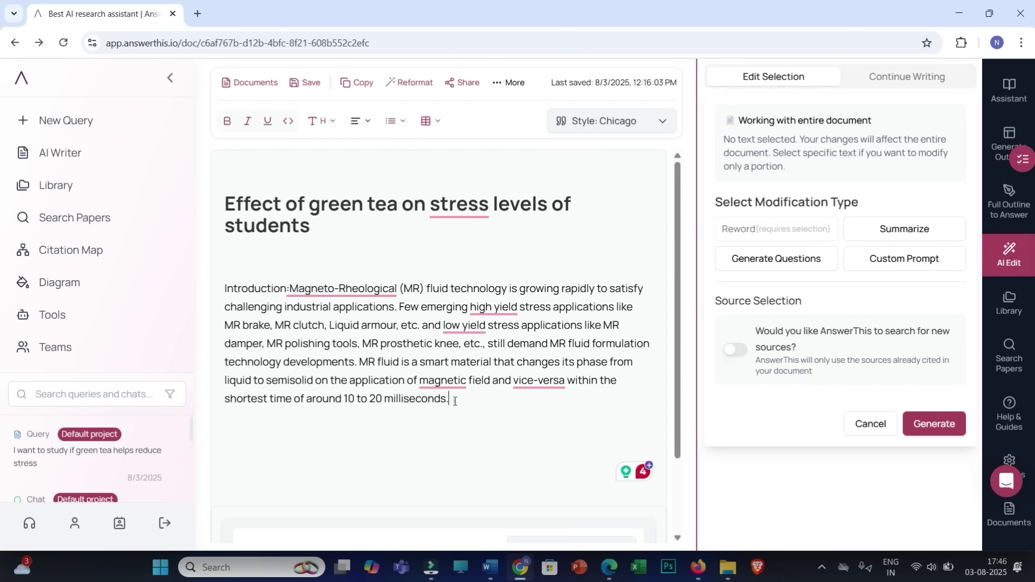
left_click_drag(453, 398, 291, 289)
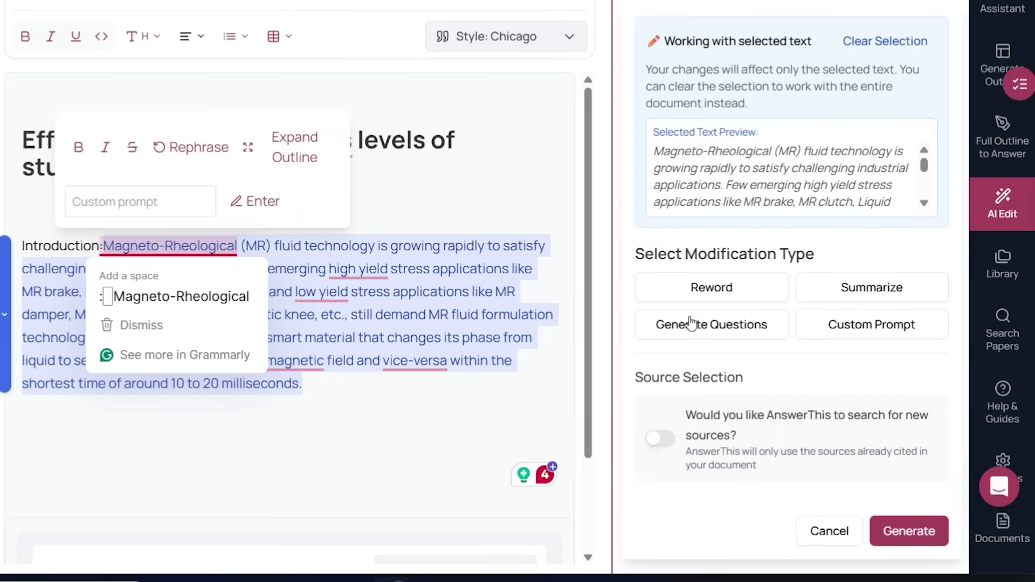
left_click(711, 291)
left_click(888, 531)
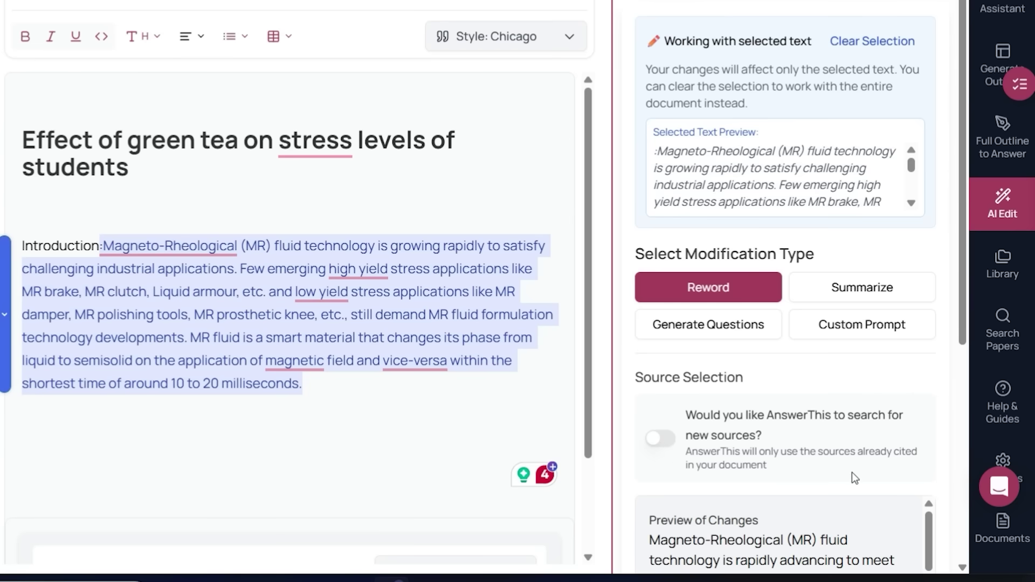
scroll(814, 474, "down", 2)
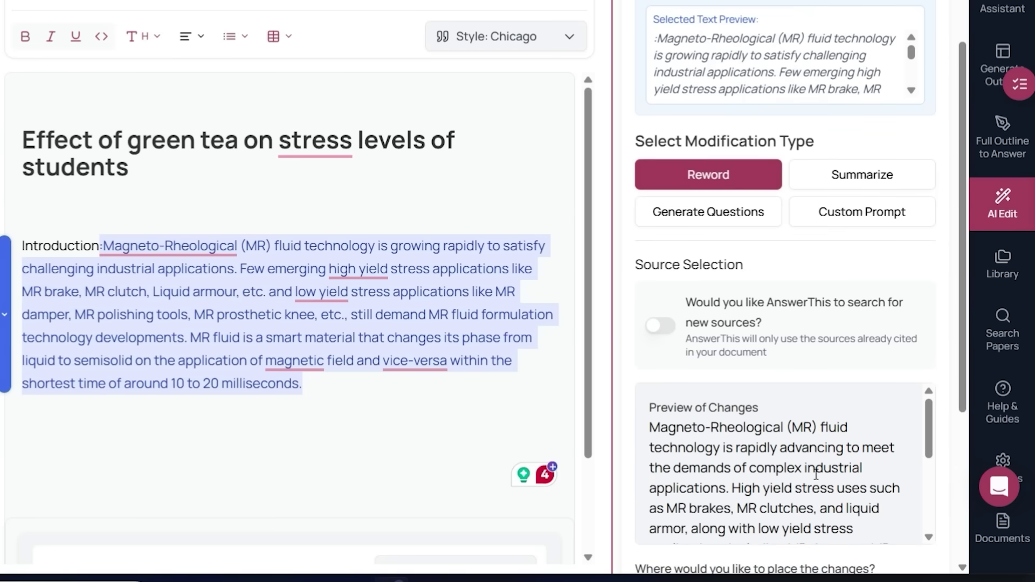
scroll(819, 469, "down", 6)
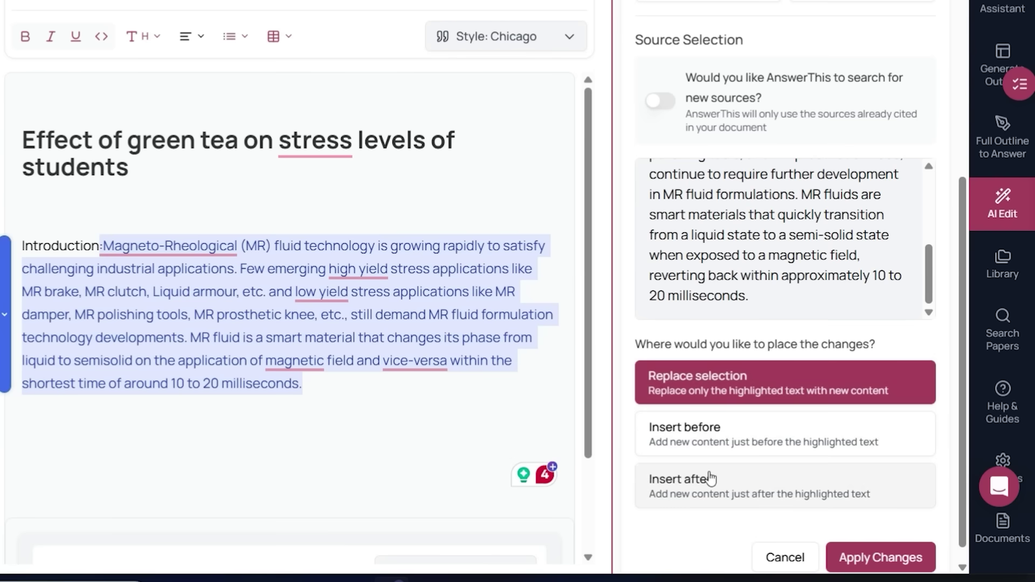
scroll(696, 461, "up", 5)
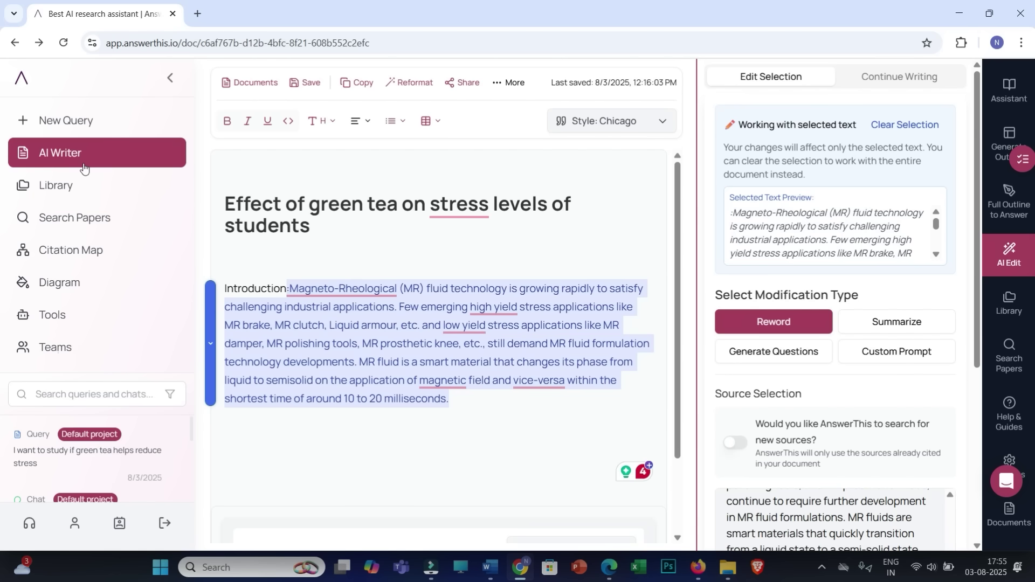
- Generate a Mind Map diagram from the pasted 'Factors affectings human health' description
left_click(61, 285)
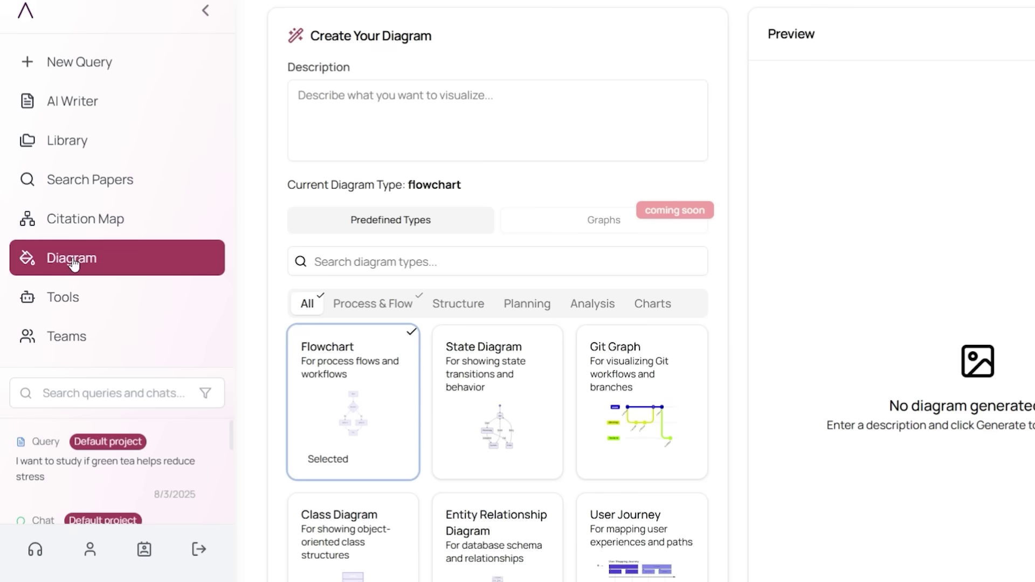
left_click(392, 108)
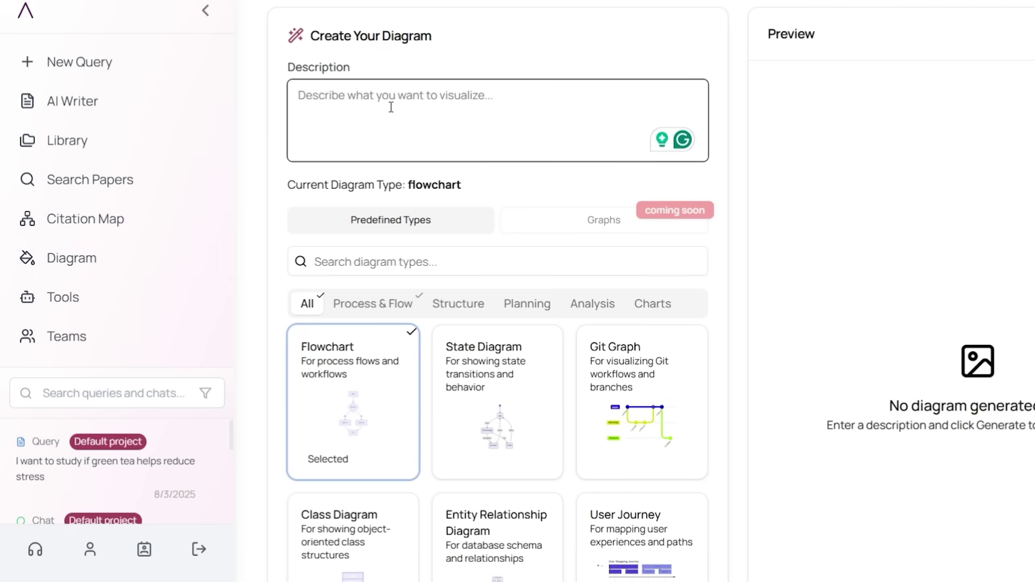
type("Factors affectings human health")
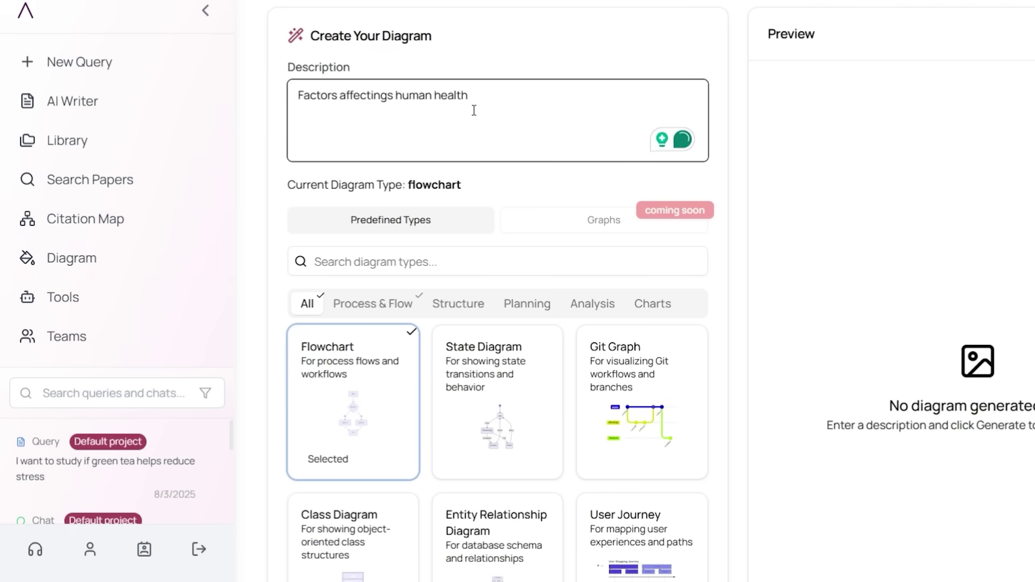
scroll(485, 130, "down", 5)
scroll(495, 203, "up", 3)
scroll(562, 239, "down", 2)
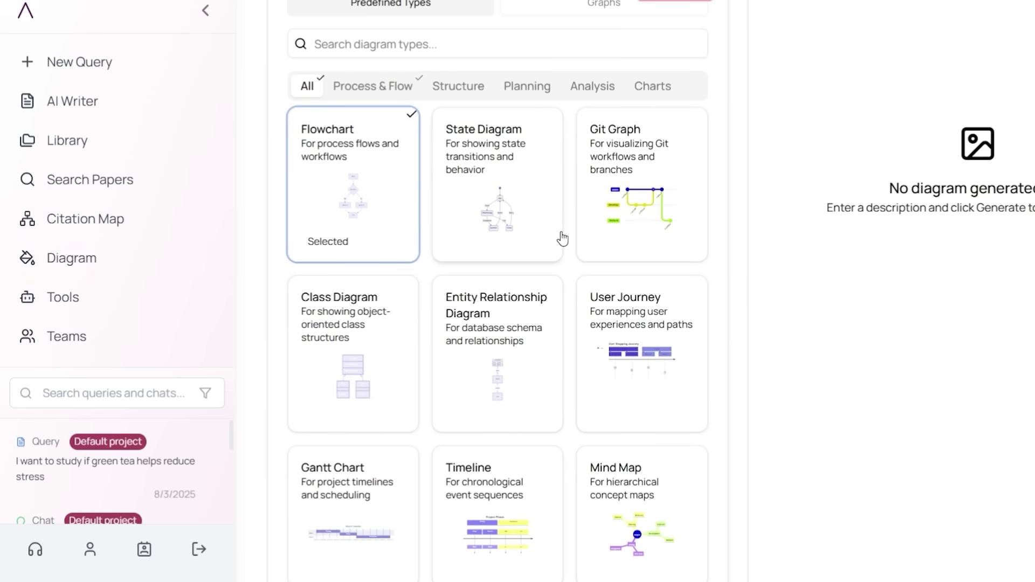
scroll(563, 238, "down", 4)
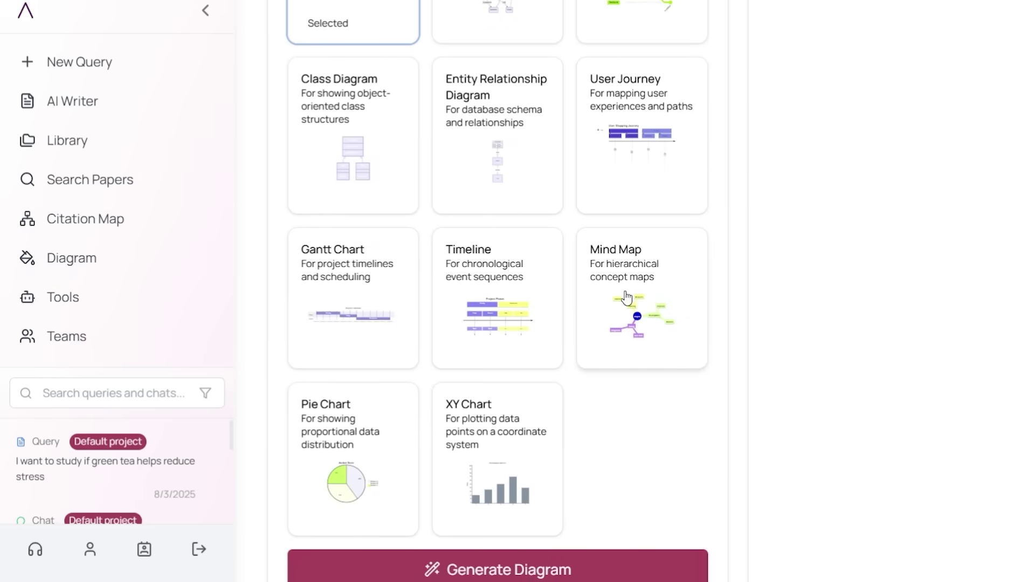
left_click(630, 270)
scroll(631, 291, "up", 6)
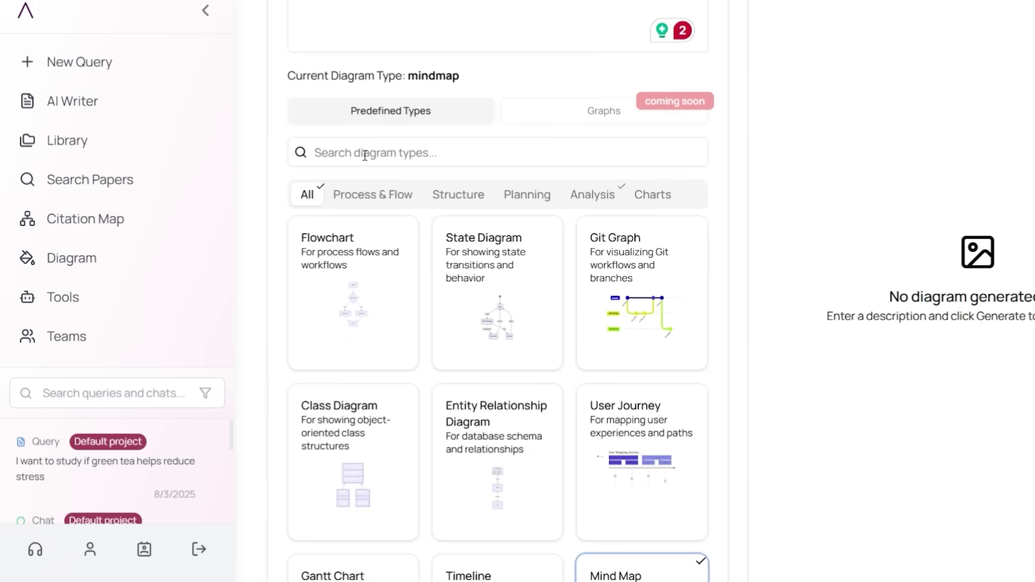
scroll(686, 354, "down", 8)
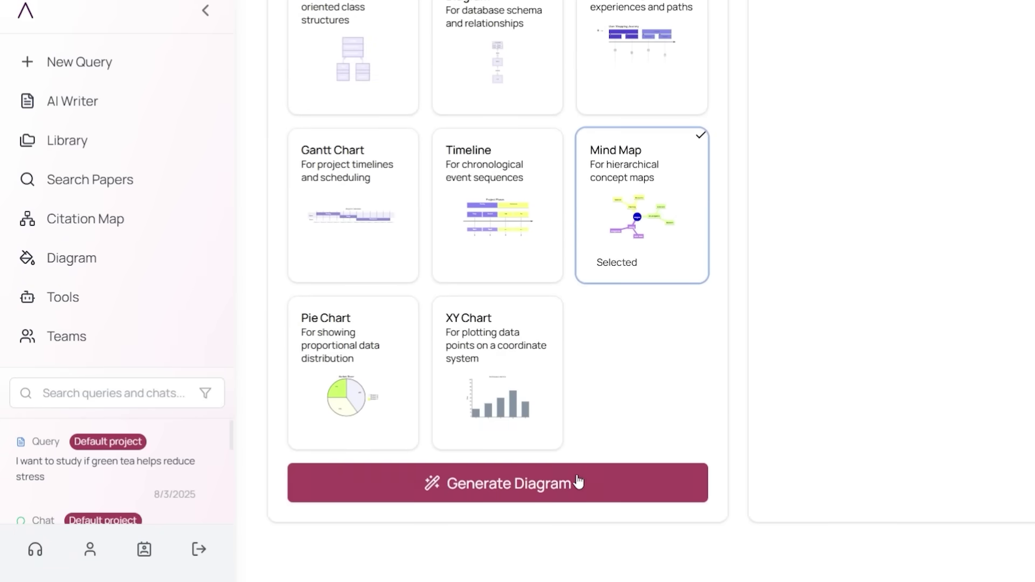
left_click(502, 495)
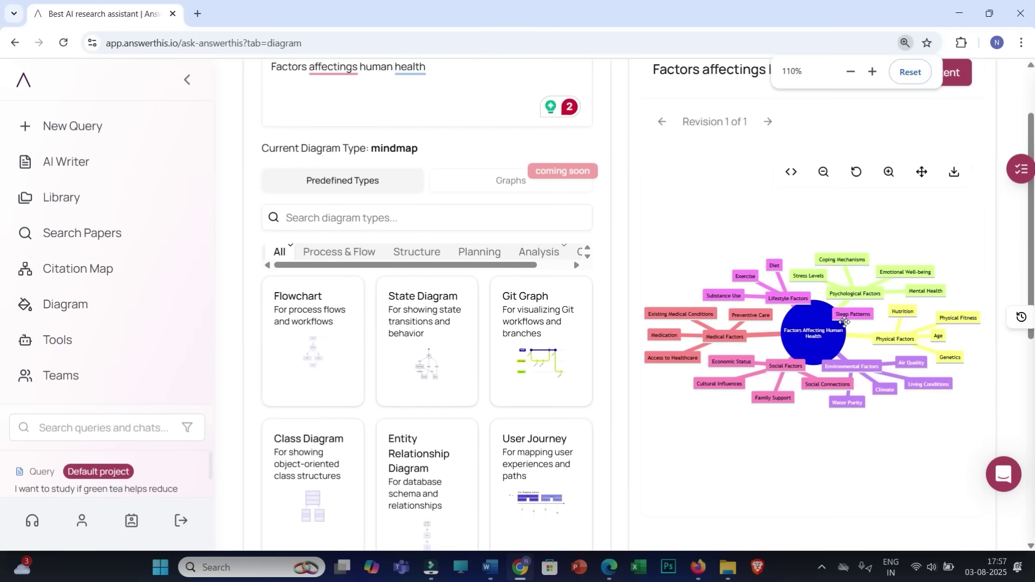